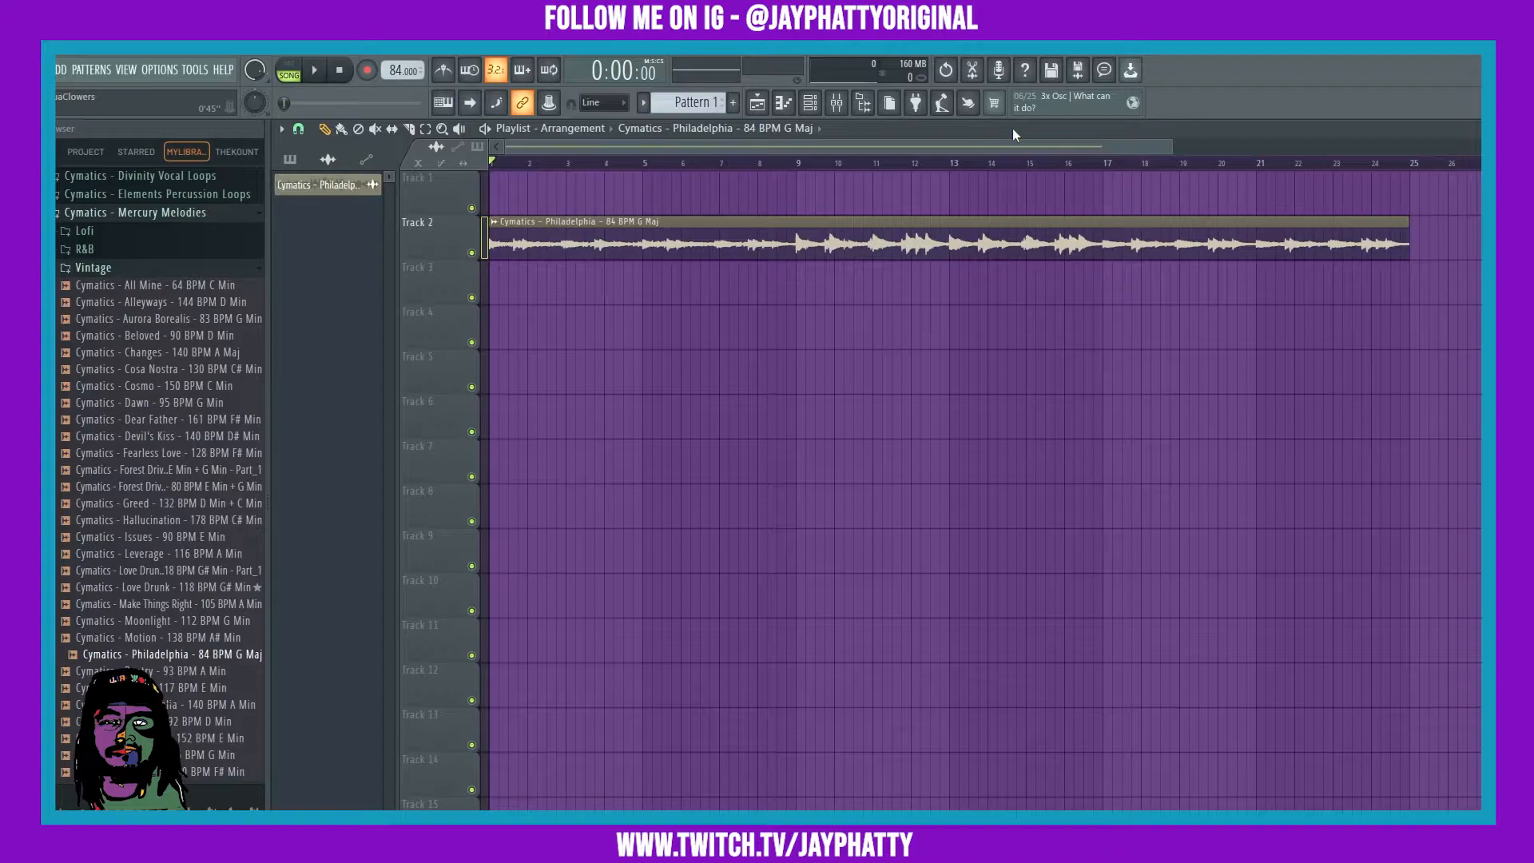
- Load Multiband Delay into the first effect slot of mixer insert 4, which the Philadelphia audio clip is routed to, and reposition its window
{"action": "double_click", "coordinate": [753, 225]}
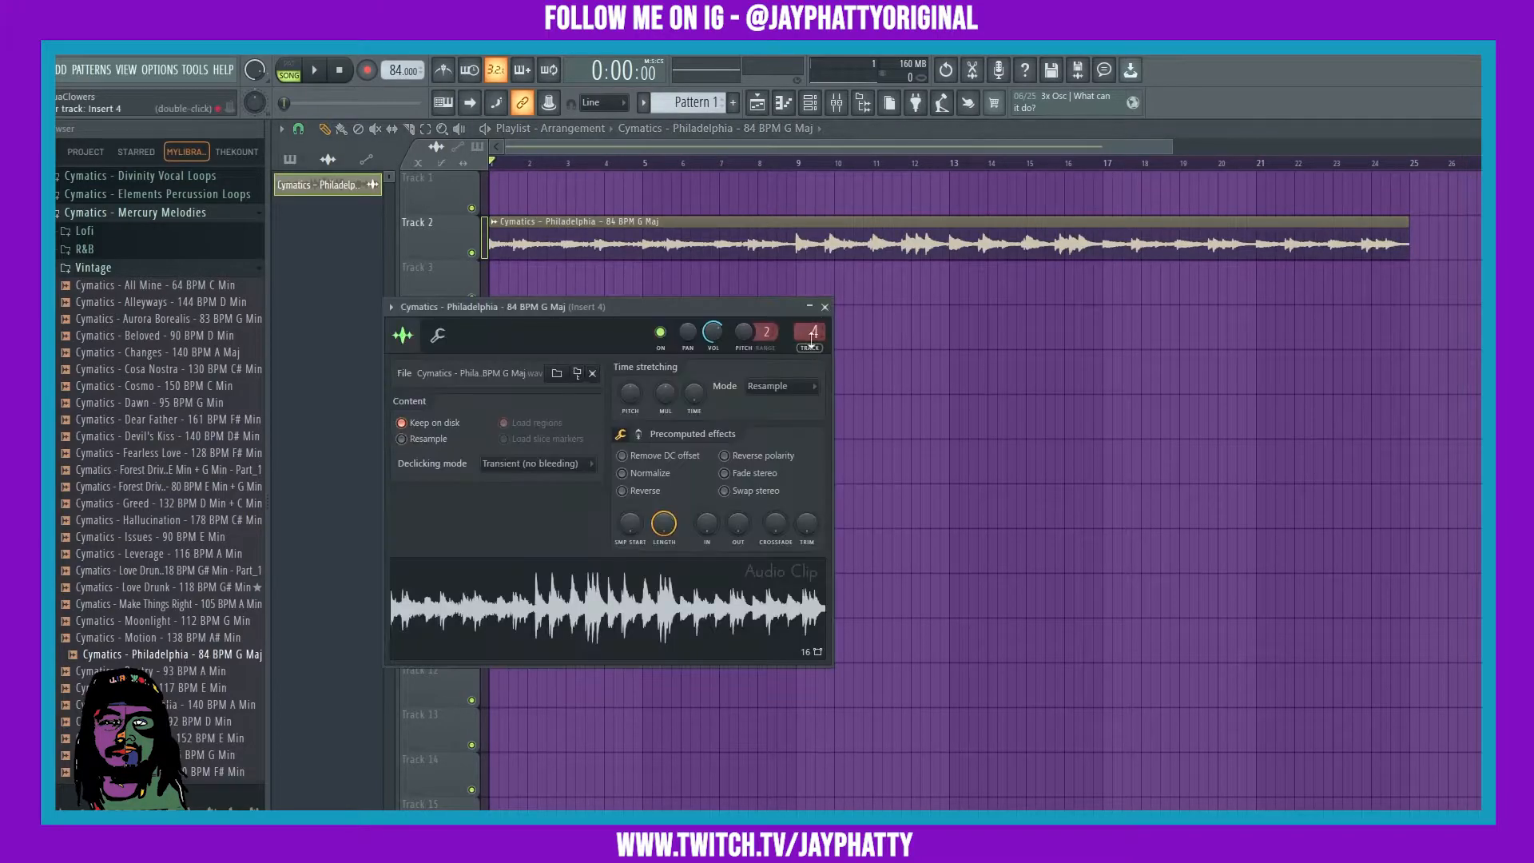
{"action": "left_click", "coordinate": [836, 103]}
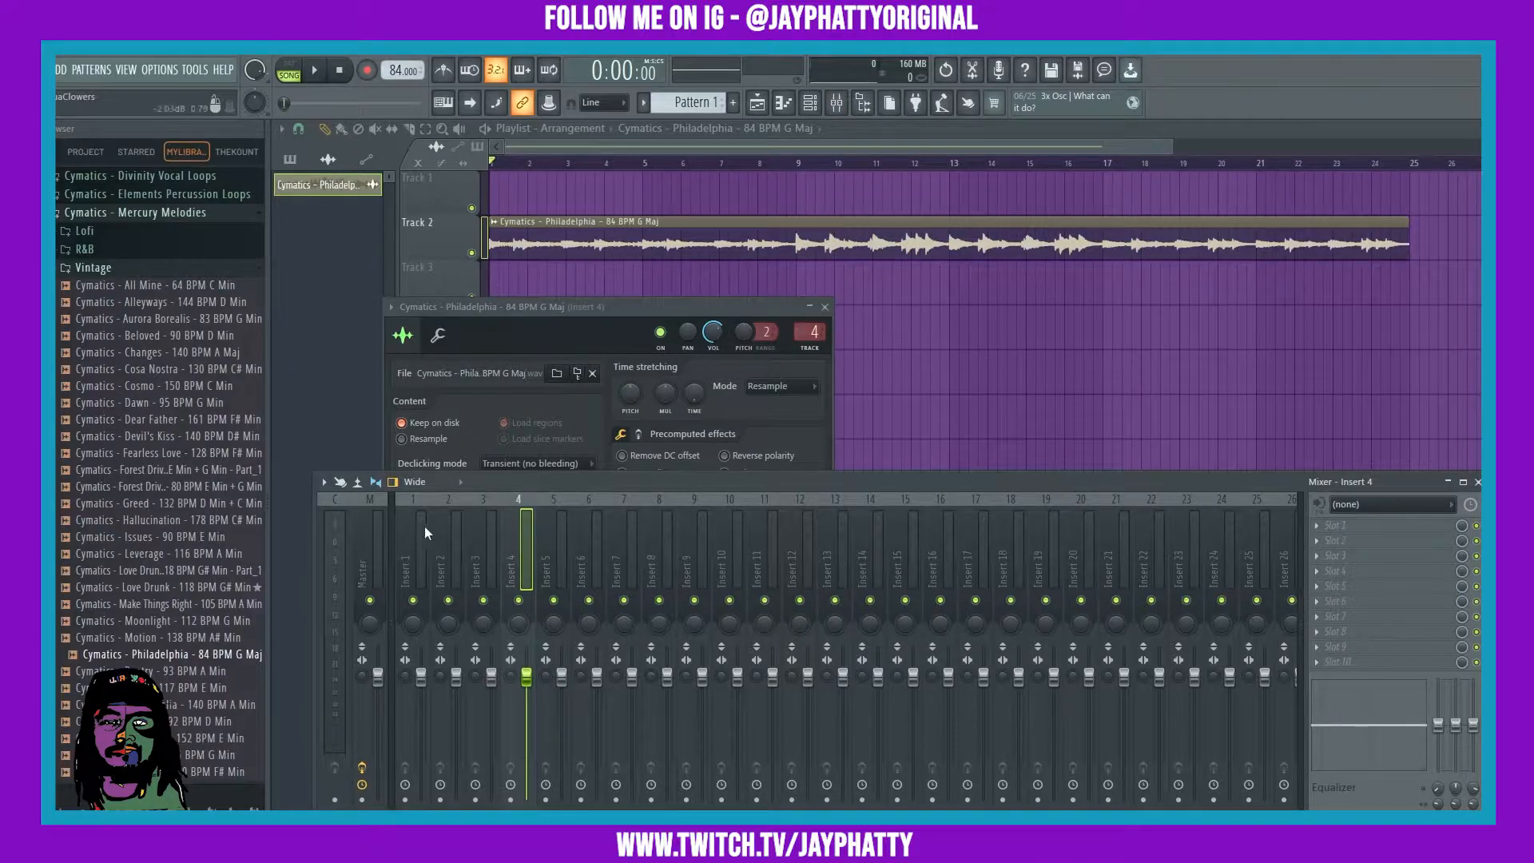
{"action": "left_click", "coordinate": [1376, 532]}
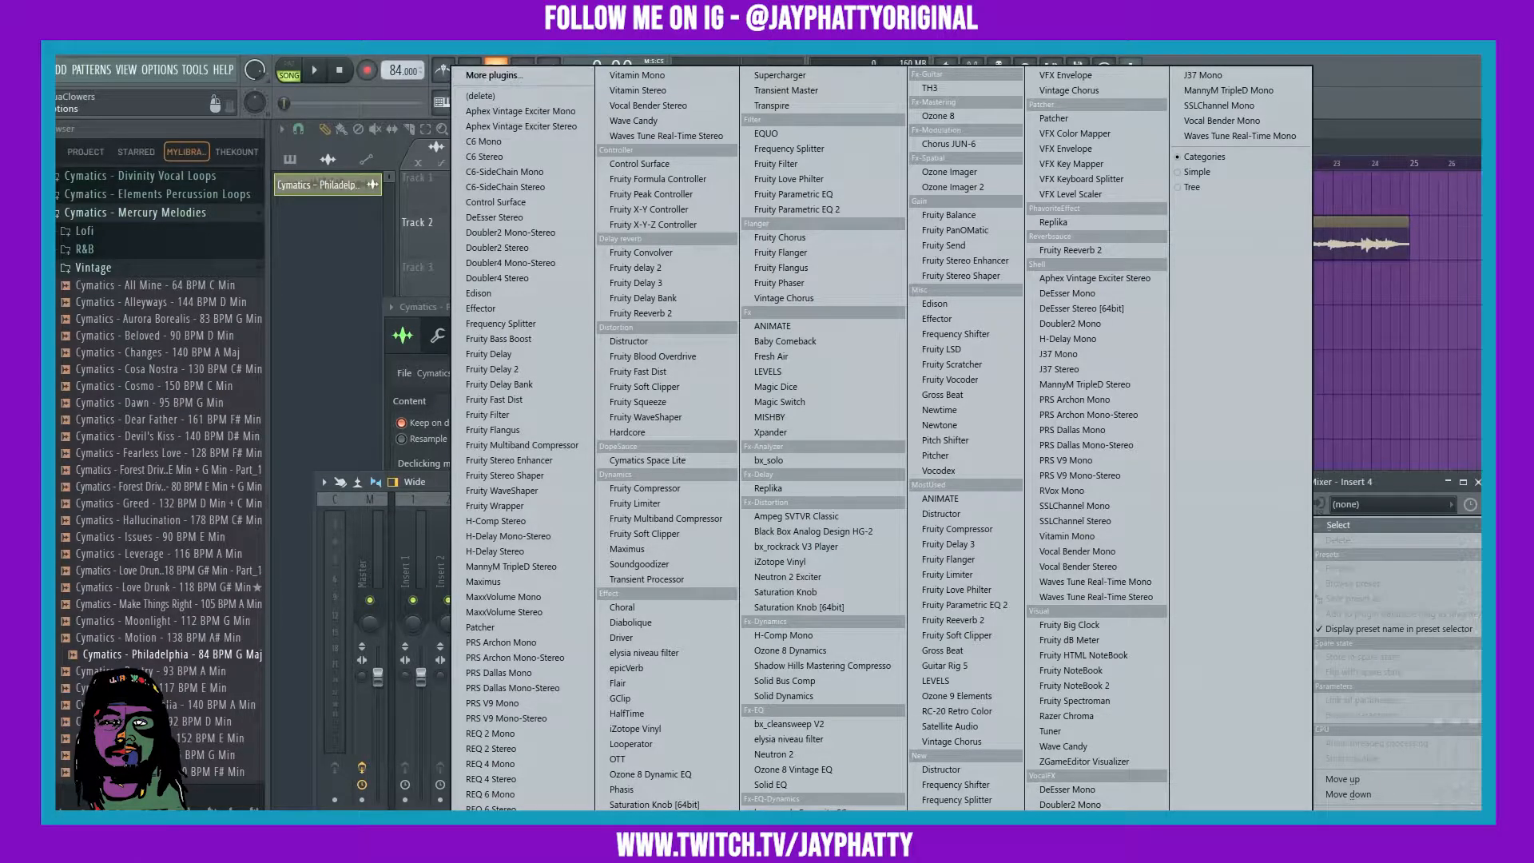
{"action": "left_click", "coordinate": [958, 814]}
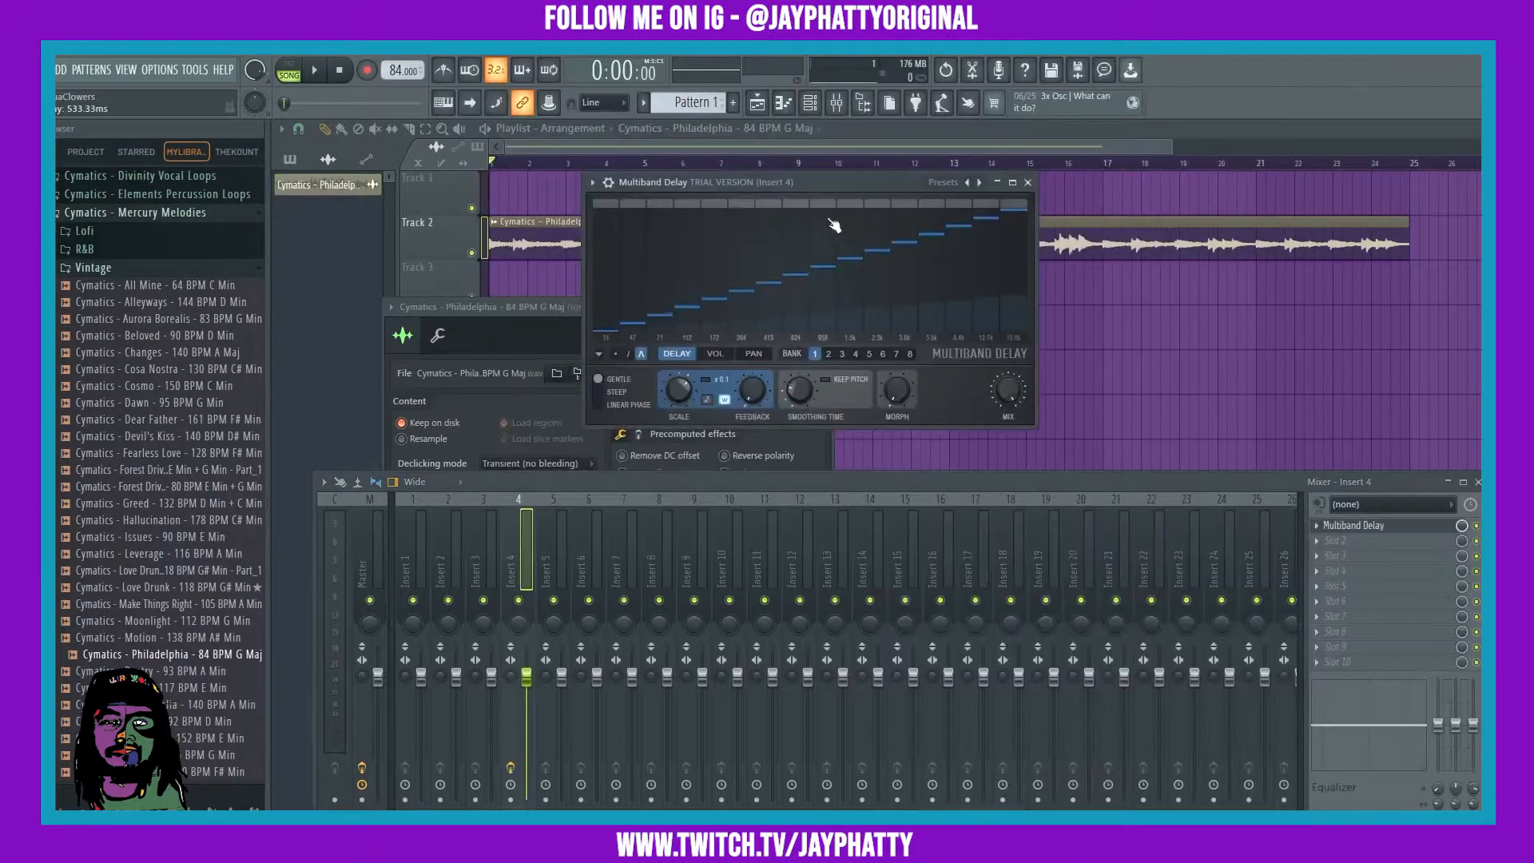
{"action": "left_click_drag", "start_coordinate": [735, 184], "coordinate": [668, 197]}
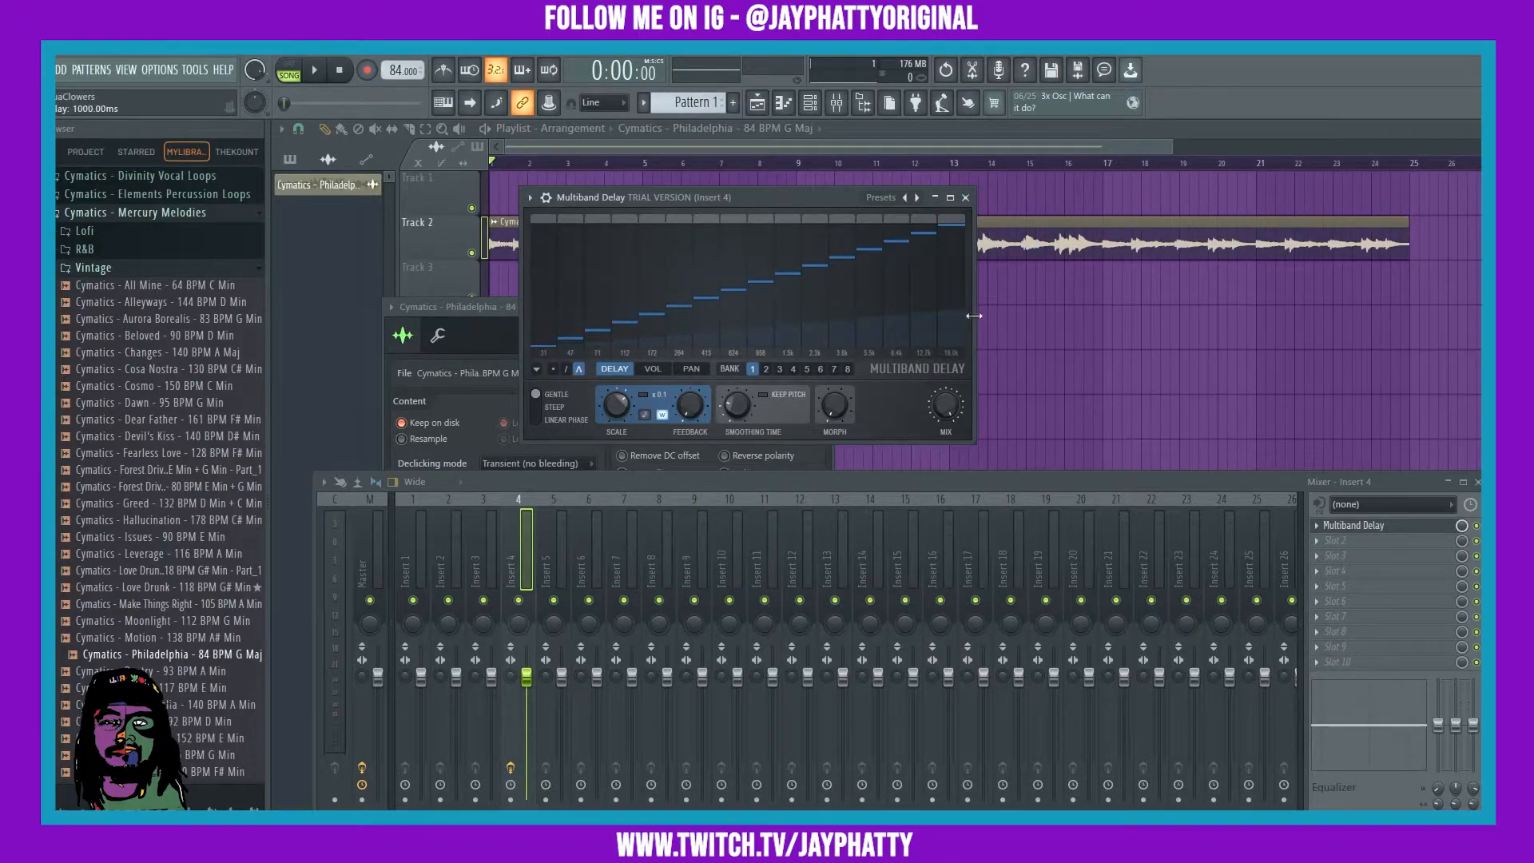
- Reshape the band delay times in bank 1 using the curve, line and single-point editing modes in turn
{"action": "mouse_move", "coordinate": [924, 240]}
{"action": "left_mouse_down"}
{"action": "mouse_move", "coordinate": [760, 302]}
{"action": "mouse_move", "coordinate": [779, 272]}
{"action": "mouse_move", "coordinate": [773, 323]}
{"action": "mouse_move", "coordinate": [780, 246]}
{"action": "mouse_move", "coordinate": [781, 328]}
{"action": "mouse_move", "coordinate": [799, 260]}
{"action": "mouse_move", "coordinate": [764, 312]}
{"action": "left_mouse_up"}
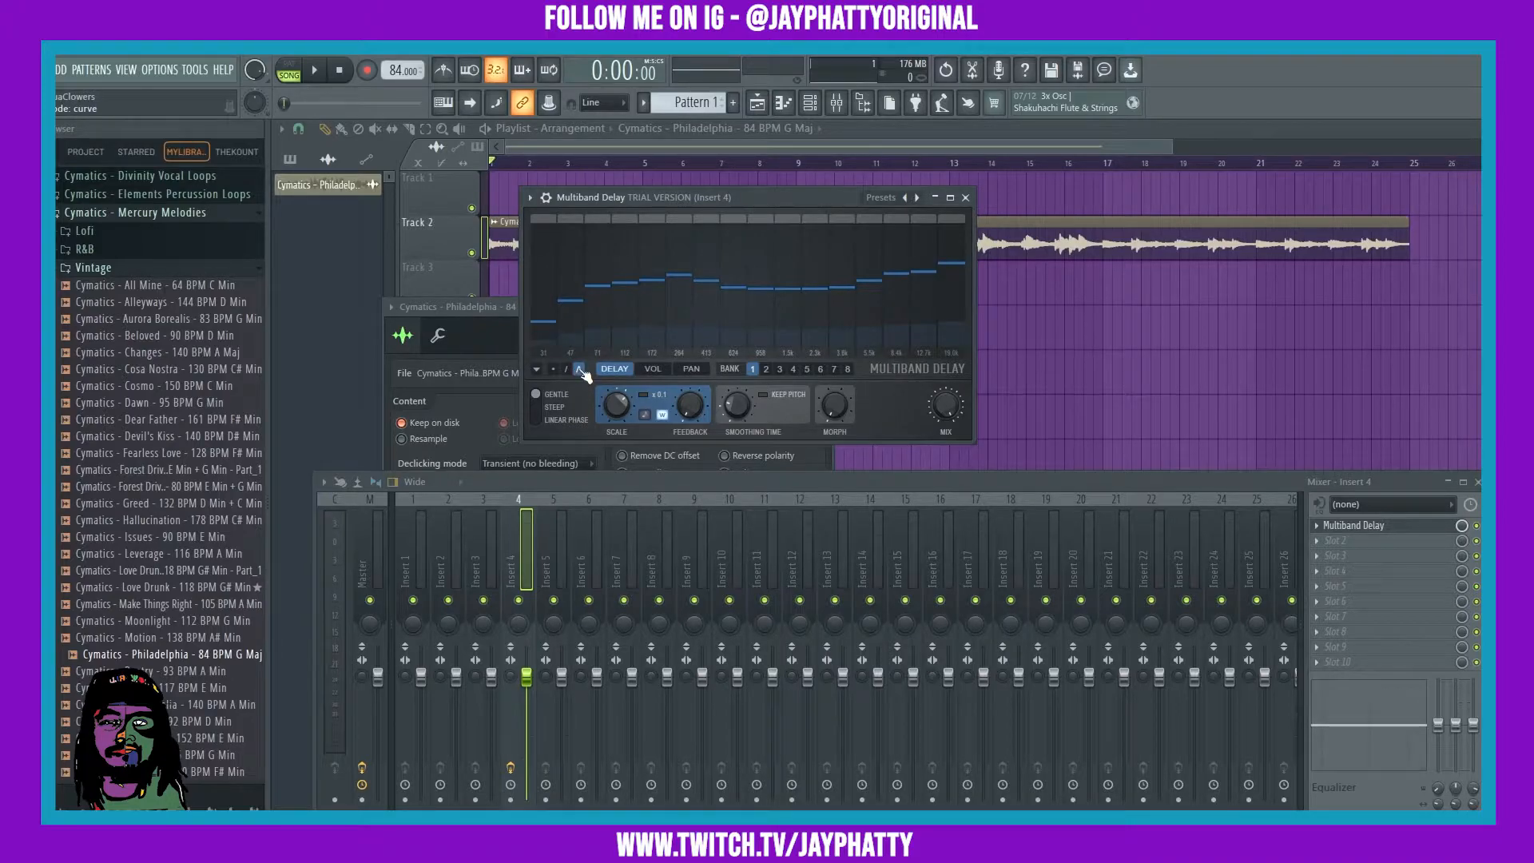
{"action": "mouse_move", "coordinate": [630, 311]}
{"action": "left_mouse_down"}
{"action": "mouse_move", "coordinate": [919, 270]}
{"action": "mouse_move", "coordinate": [811, 301]}
{"action": "mouse_move", "coordinate": [787, 266]}
{"action": "mouse_move", "coordinate": [623, 256]}
{"action": "mouse_move", "coordinate": [575, 319]}
{"action": "mouse_move", "coordinate": [869, 277]}
{"action": "mouse_move", "coordinate": [719, 267]}
{"action": "left_mouse_up"}
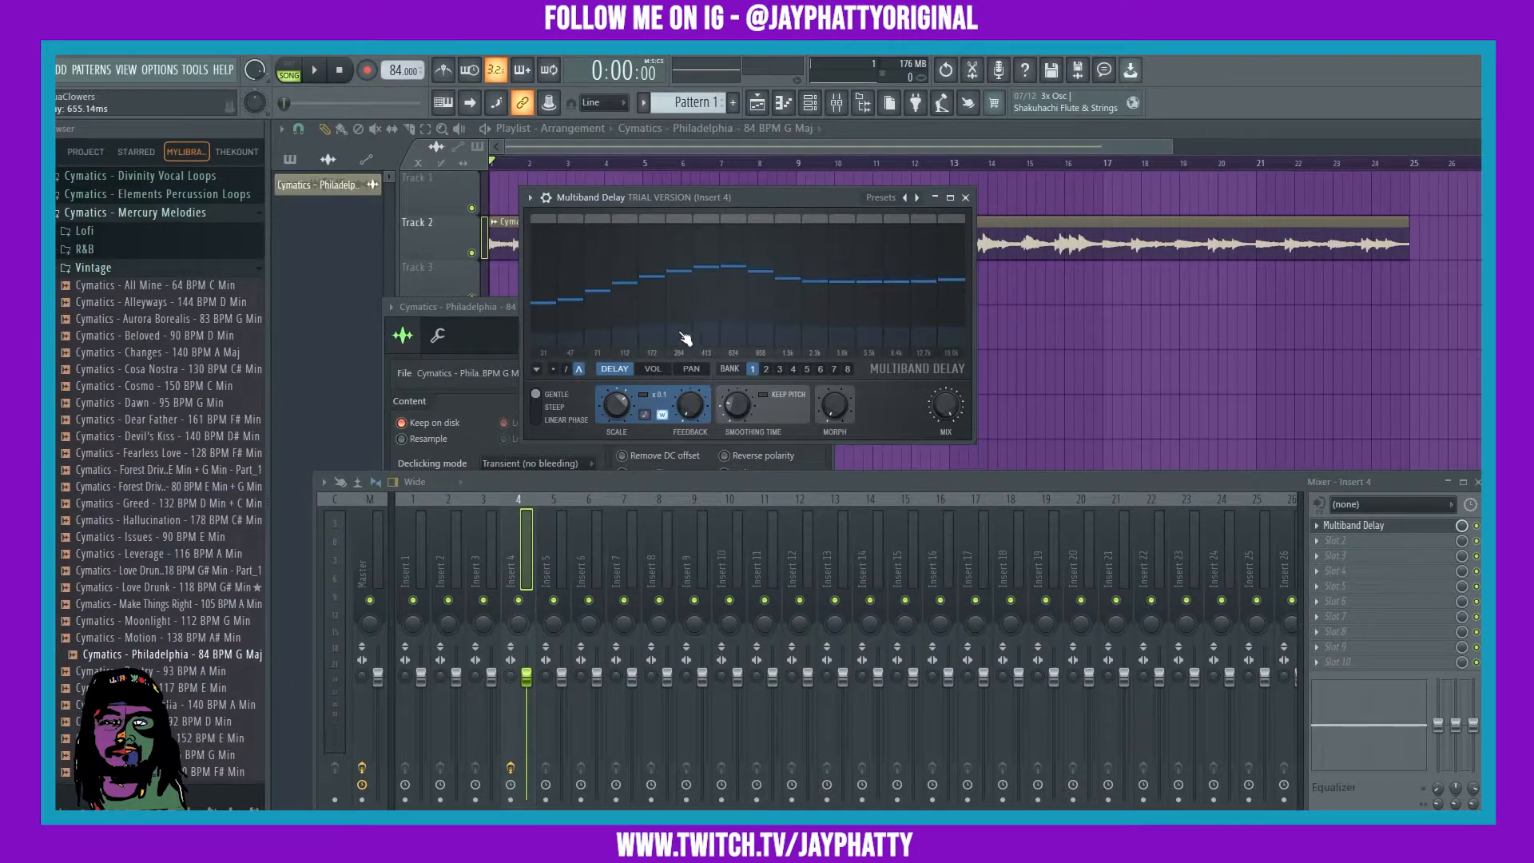
{"action": "left_click", "coordinate": [567, 368]}
{"action": "mouse_move", "coordinate": [547, 318]}
{"action": "left_mouse_down"}
{"action": "mouse_move", "coordinate": [866, 257]}
{"action": "mouse_move", "coordinate": [958, 257]}
{"action": "left_mouse_up"}
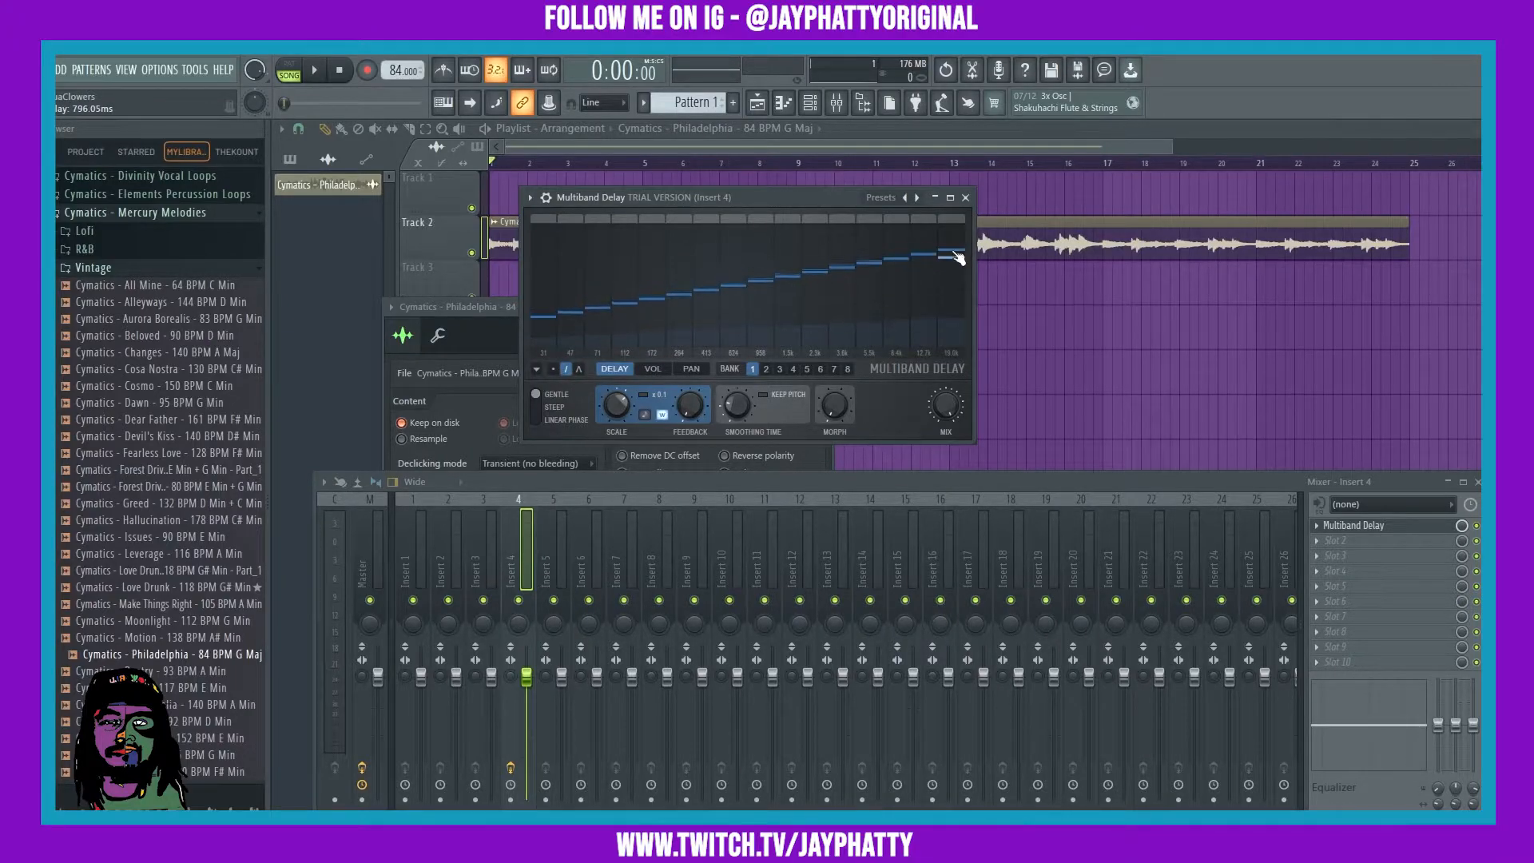
{"action": "left_click", "coordinate": [553, 368]}
{"action": "mouse_move", "coordinate": [628, 305]}
{"action": "left_mouse_down"}
{"action": "mouse_move", "coordinate": [626, 332]}
{"action": "mouse_move", "coordinate": [651, 254]}
{"action": "mouse_move", "coordinate": [685, 291]}
{"action": "mouse_move", "coordinate": [681, 319]}
{"action": "mouse_move", "coordinate": [713, 286]}
{"action": "mouse_move", "coordinate": [712, 253]}
{"action": "mouse_move", "coordinate": [732, 307]}
{"action": "mouse_move", "coordinate": [807, 270]}
{"action": "mouse_move", "coordinate": [759, 301]}
{"action": "left_mouse_up"}
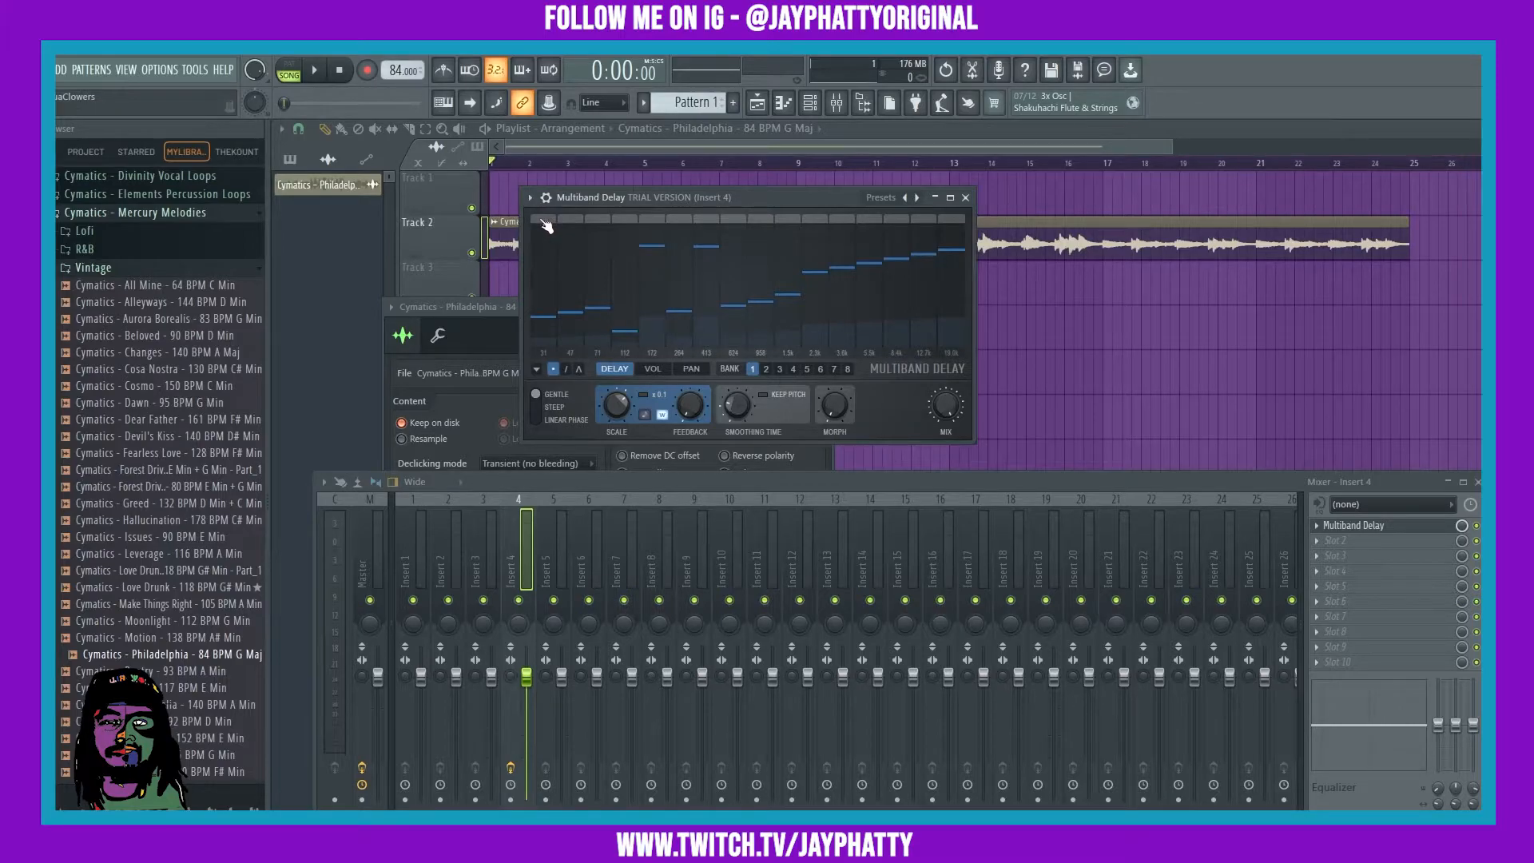
- Try the fifth band's switch and the delay scale, and raise the feedback amount
{"action": "left_click", "coordinate": [659, 223]}
{"action": "left_click", "coordinate": [654, 245]}
{"action": "mouse_move", "coordinate": [626, 411]}
{"action": "left_mouse_down"}
{"action": "mouse_move", "coordinate": [625, 519]}
{"action": "mouse_move", "coordinate": [625, 364]}
{"action": "mouse_move", "coordinate": [626, 428]}
{"action": "mouse_move", "coordinate": [625, 387]}
{"action": "mouse_move", "coordinate": [625, 410]}
{"action": "left_mouse_up"}
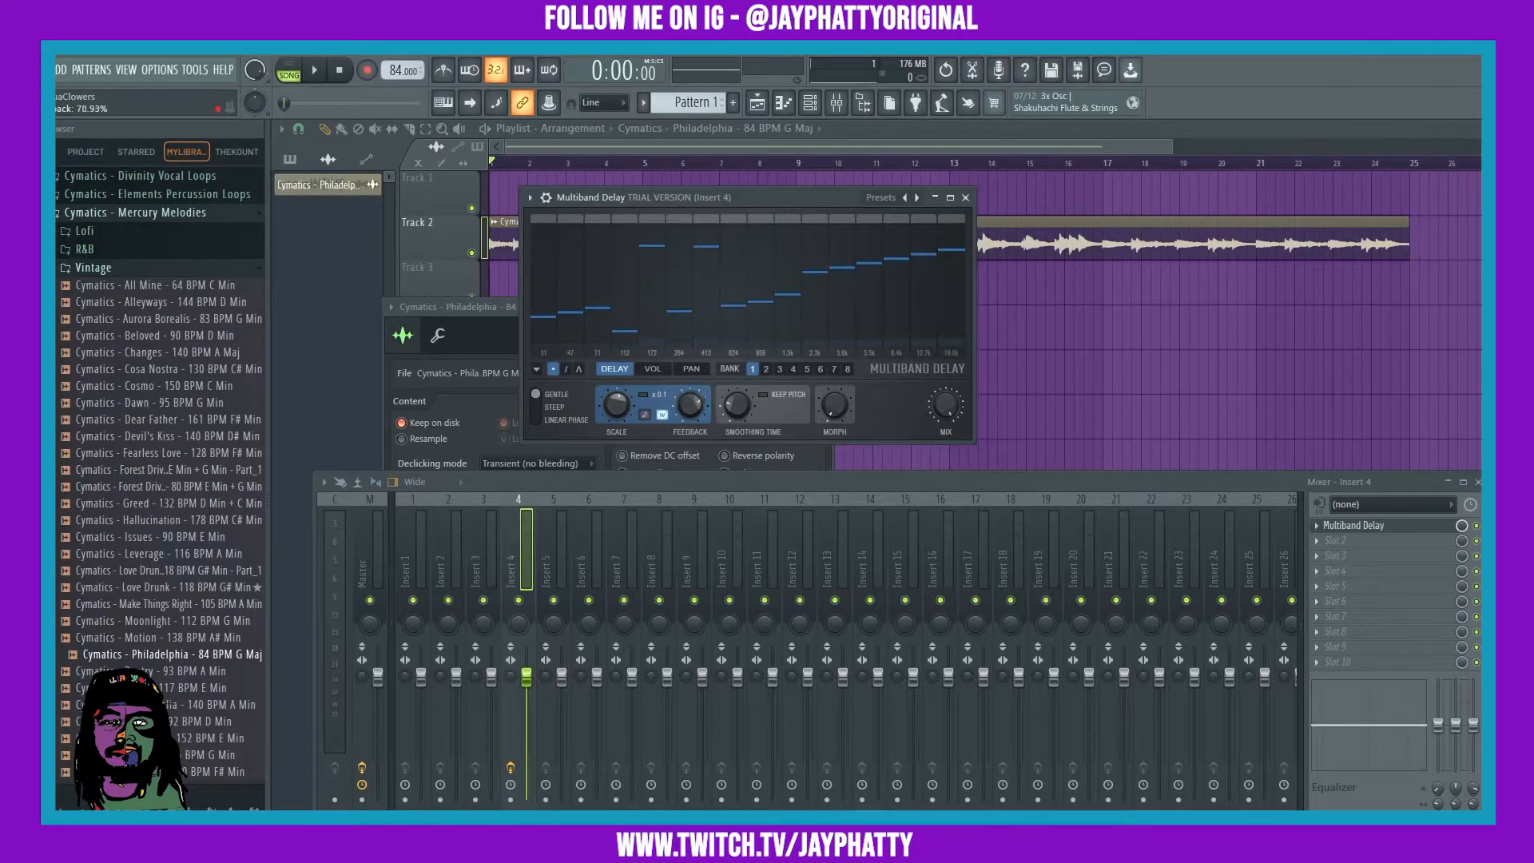
{"action": "left_click_drag", "start_coordinate": [691, 405], "coordinate": [623, 410]}
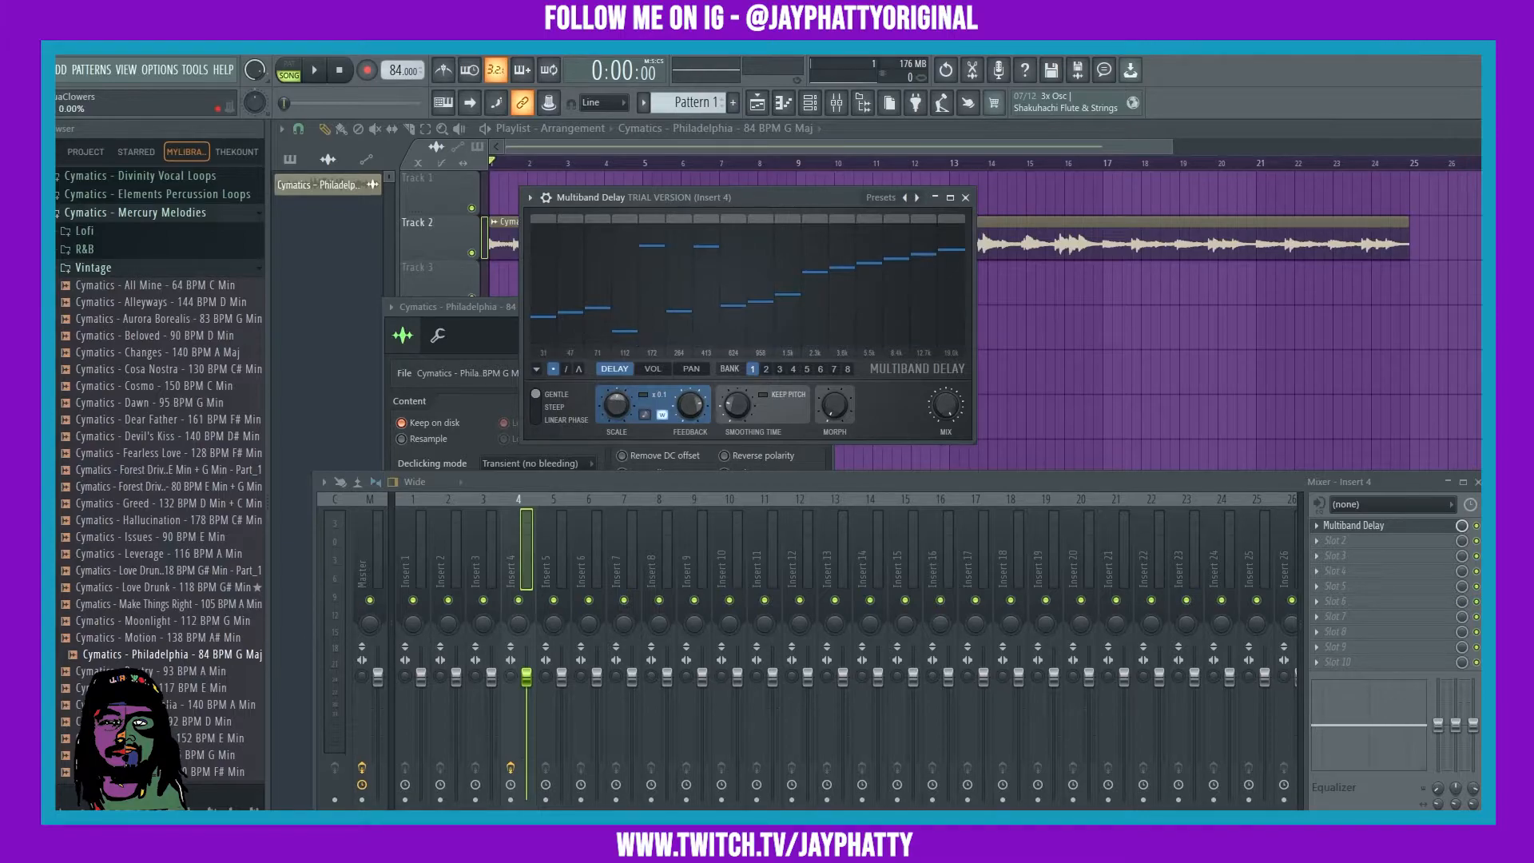
- Try the Steep and Linear Phase filter types, and return the filter to Gentle
{"action": "left_click", "coordinate": [541, 407]}
{"action": "left_click", "coordinate": [540, 420]}
{"action": "left_click", "coordinate": [543, 395]}
- Examine the per-band volume and pan settings, and return to the delay view
{"action": "left_click", "coordinate": [654, 371]}
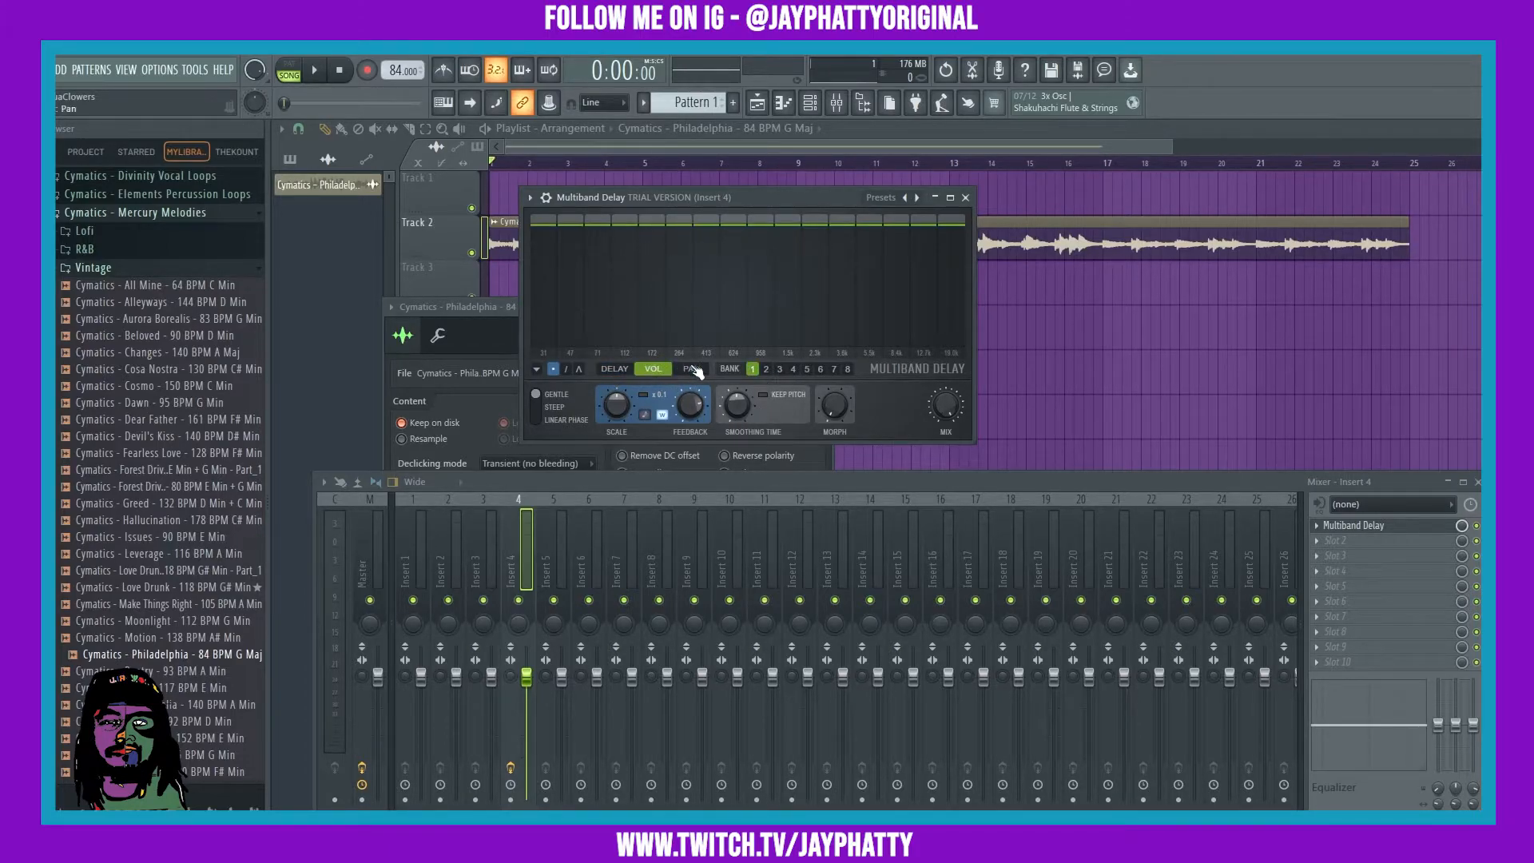
{"action": "left_click", "coordinate": [693, 370]}
{"action": "left_click", "coordinate": [652, 372]}
{"action": "left_click", "coordinate": [615, 369]}
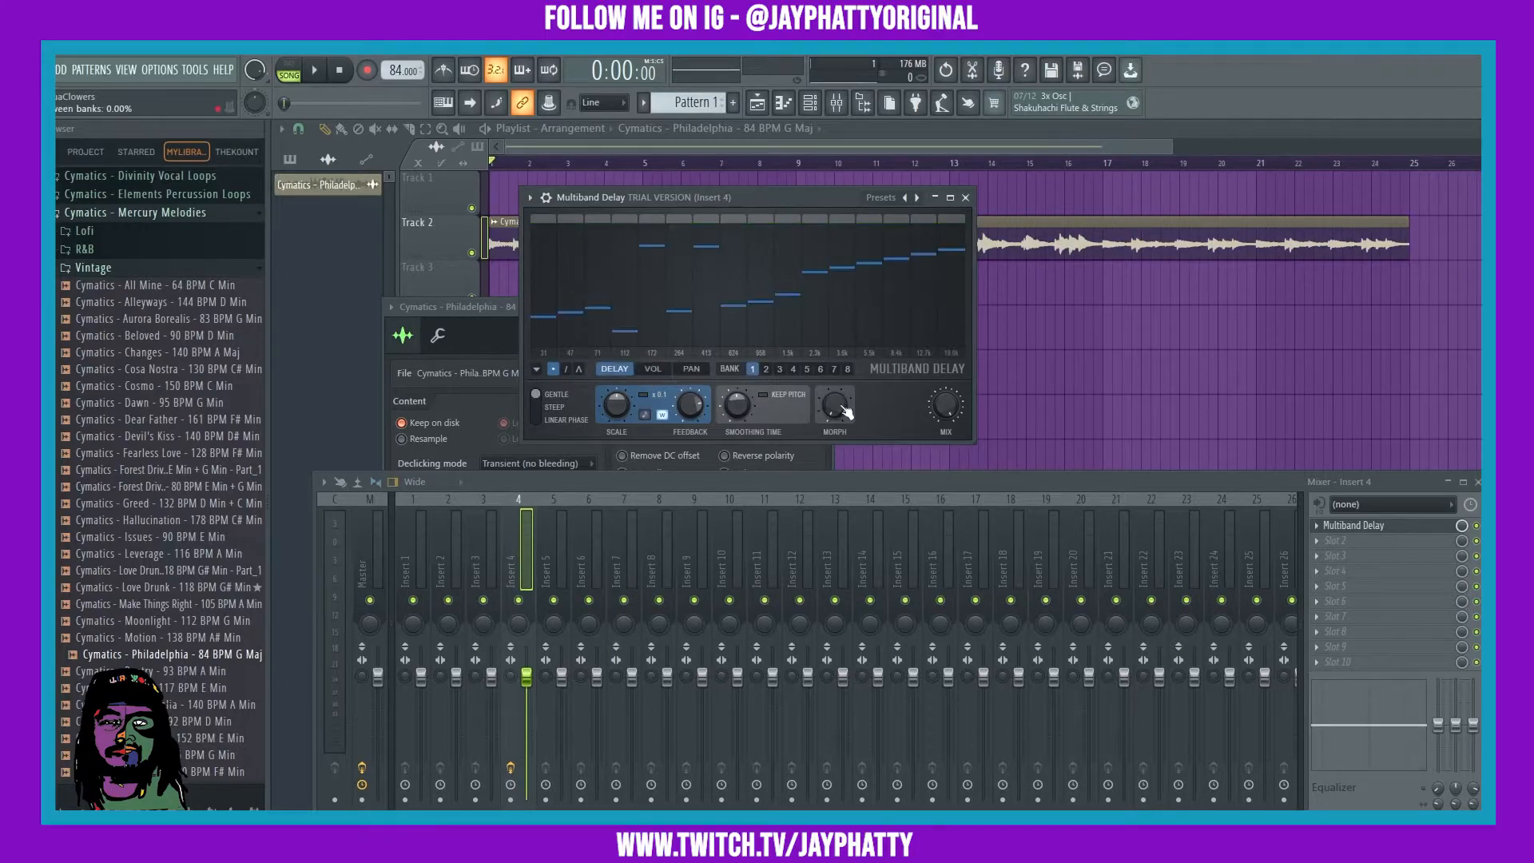
- Lower the volume of several middle and high bands in bank 1 and try the morph control
{"action": "mouse_move", "coordinate": [835, 404]}
{"action": "left_mouse_down"}
{"action": "mouse_move", "coordinate": [835, 312]}
{"action": "mouse_move", "coordinate": [835, 400]}
{"action": "left_mouse_up"}
{"action": "left_click", "coordinate": [653, 369]}
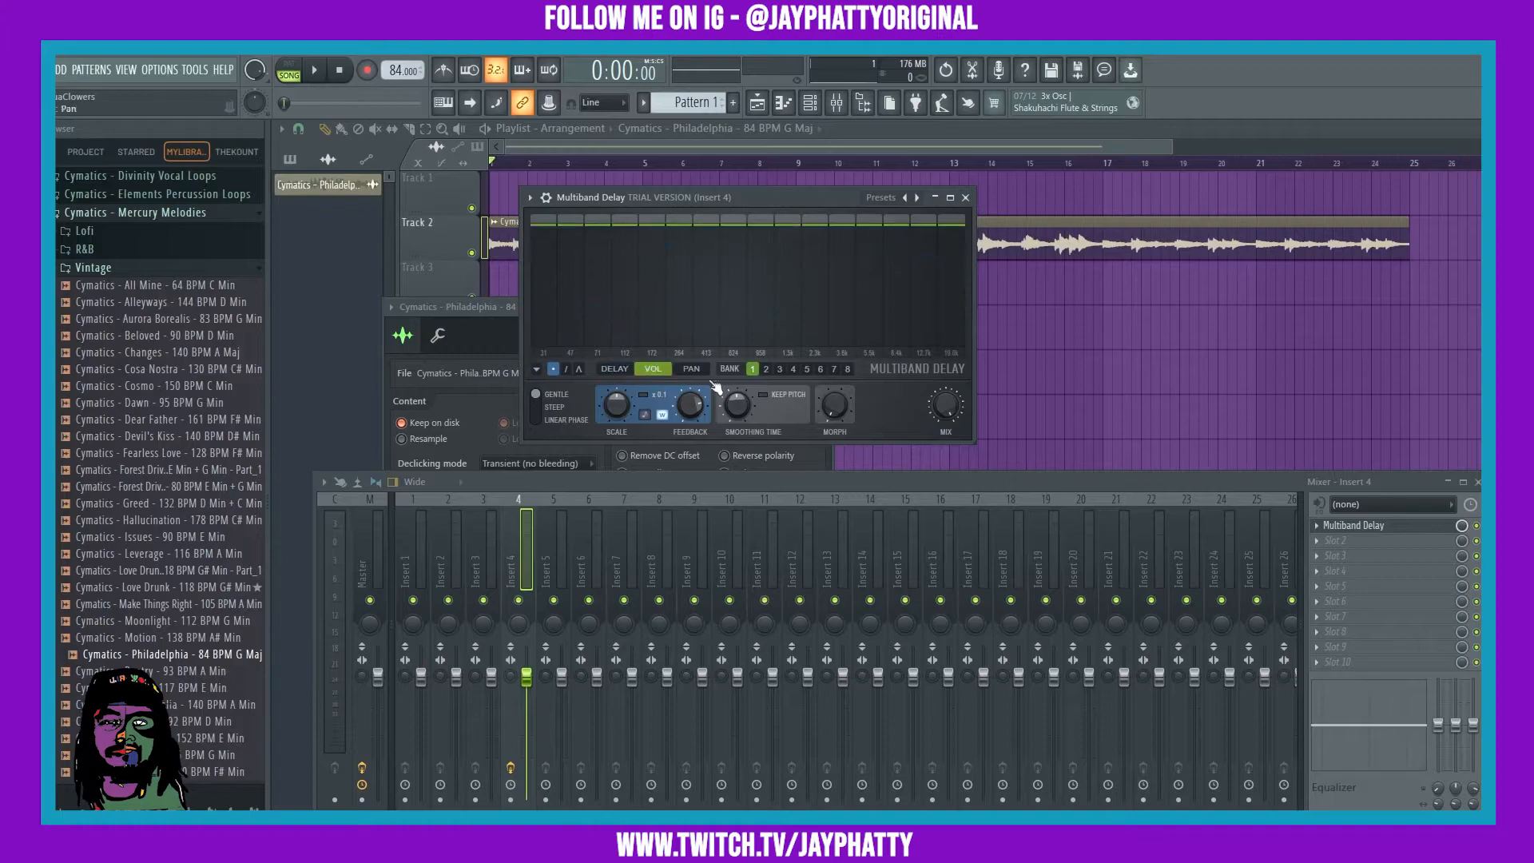
{"action": "left_click_drag", "start_coordinate": [897, 269], "coordinate": [736, 295]}
{"action": "mouse_move", "coordinate": [831, 412]}
{"action": "left_mouse_down"}
{"action": "mouse_move", "coordinate": [832, 399]}
{"action": "mouse_move", "coordinate": [829, 418]}
{"action": "left_mouse_up"}
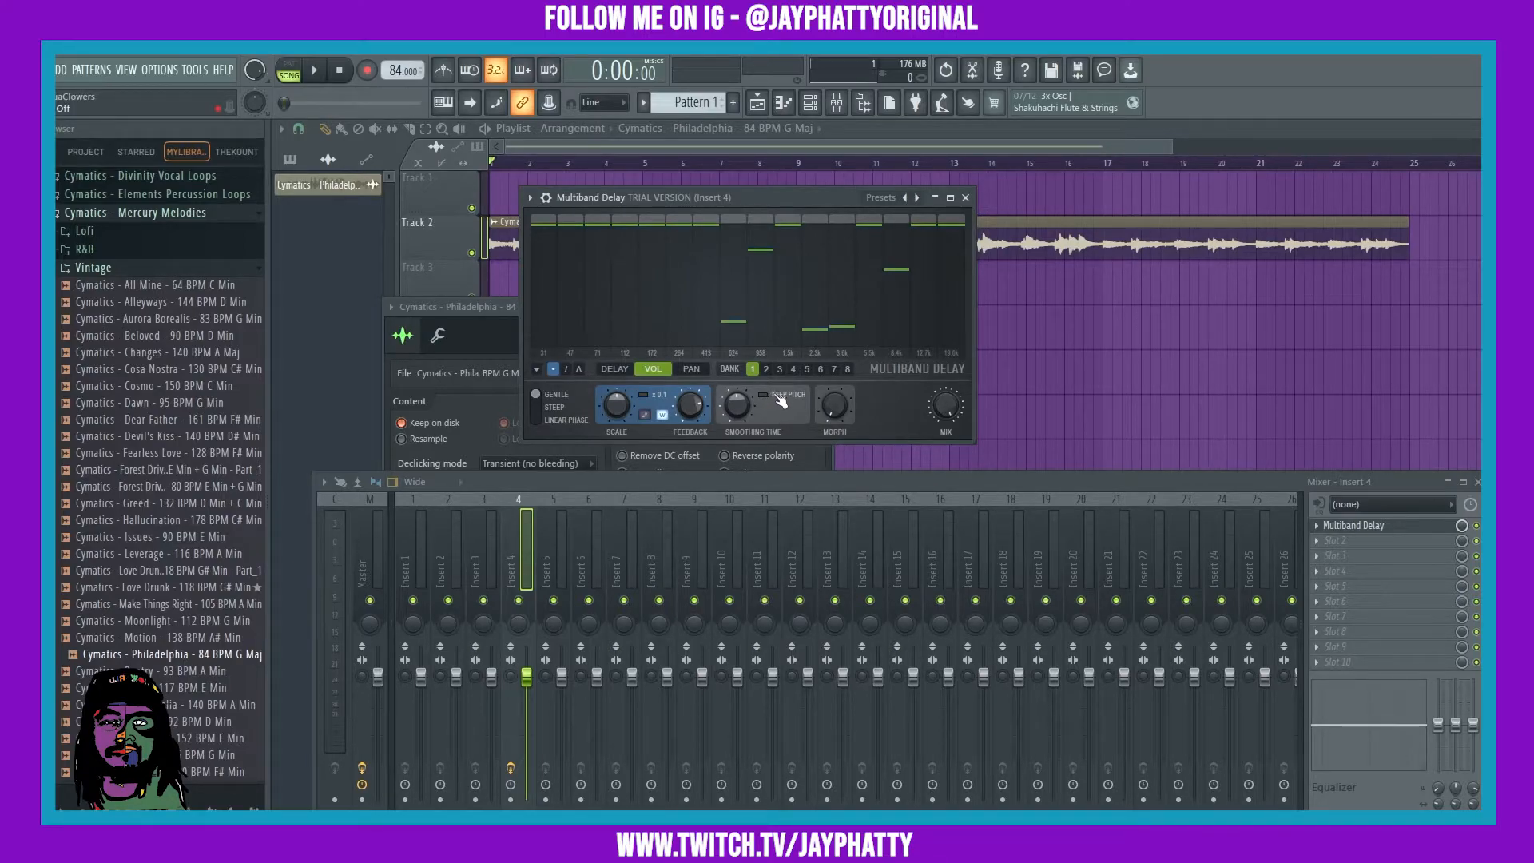
- Compare the settings stored in banks 8, 5 and 2 with the delay shape in bank 1
{"action": "left_click", "coordinate": [848, 369]}
{"action": "left_click", "coordinate": [806, 369]}
{"action": "left_click", "coordinate": [614, 369]}
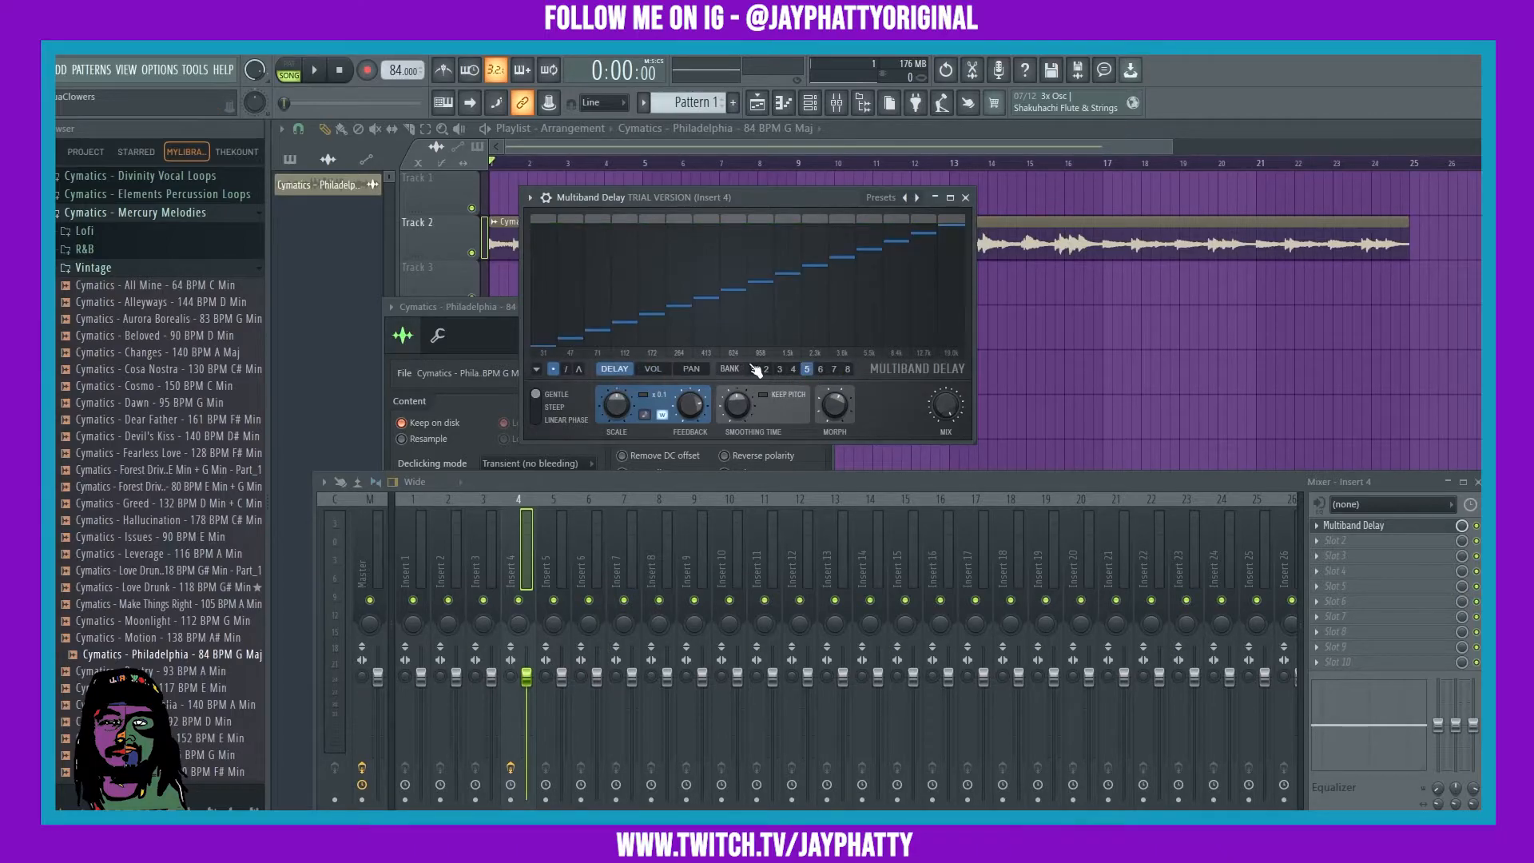
{"action": "left_click", "coordinate": [754, 370]}
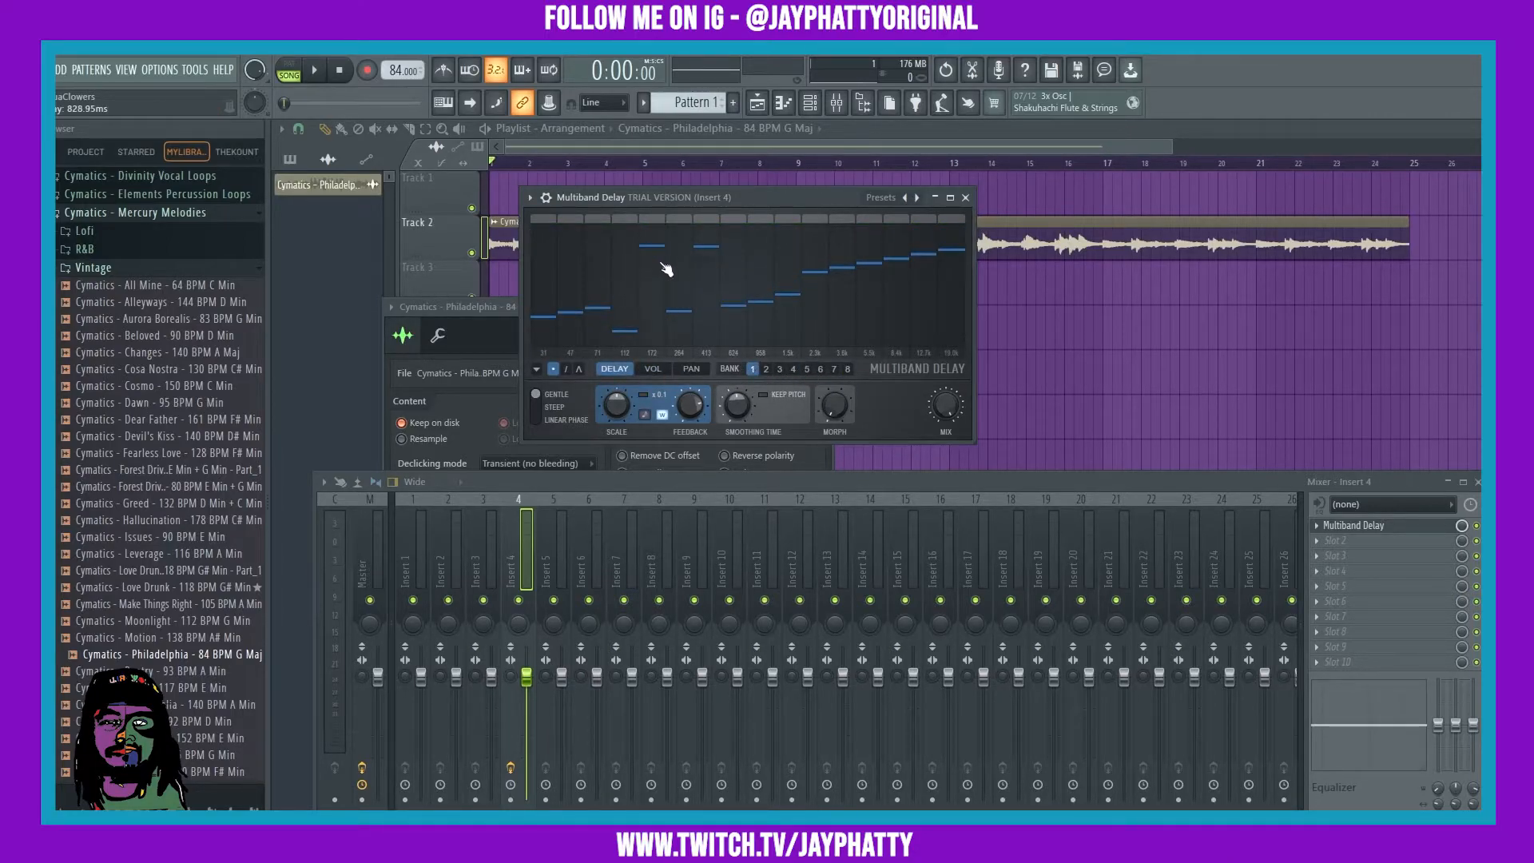
{"action": "left_click", "coordinate": [766, 370]}
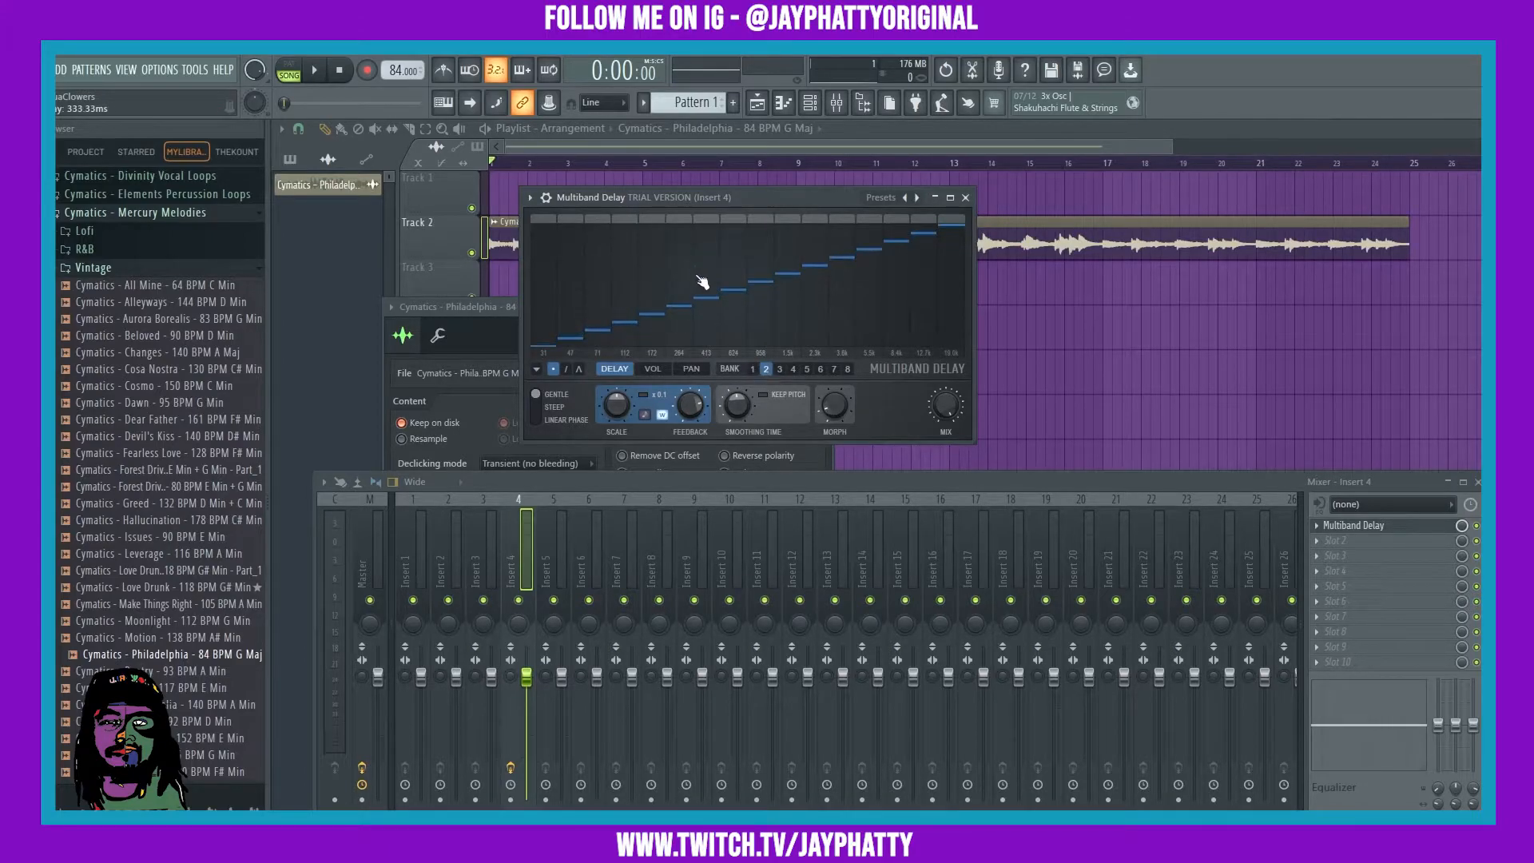
{"action": "left_click", "coordinate": [753, 370]}
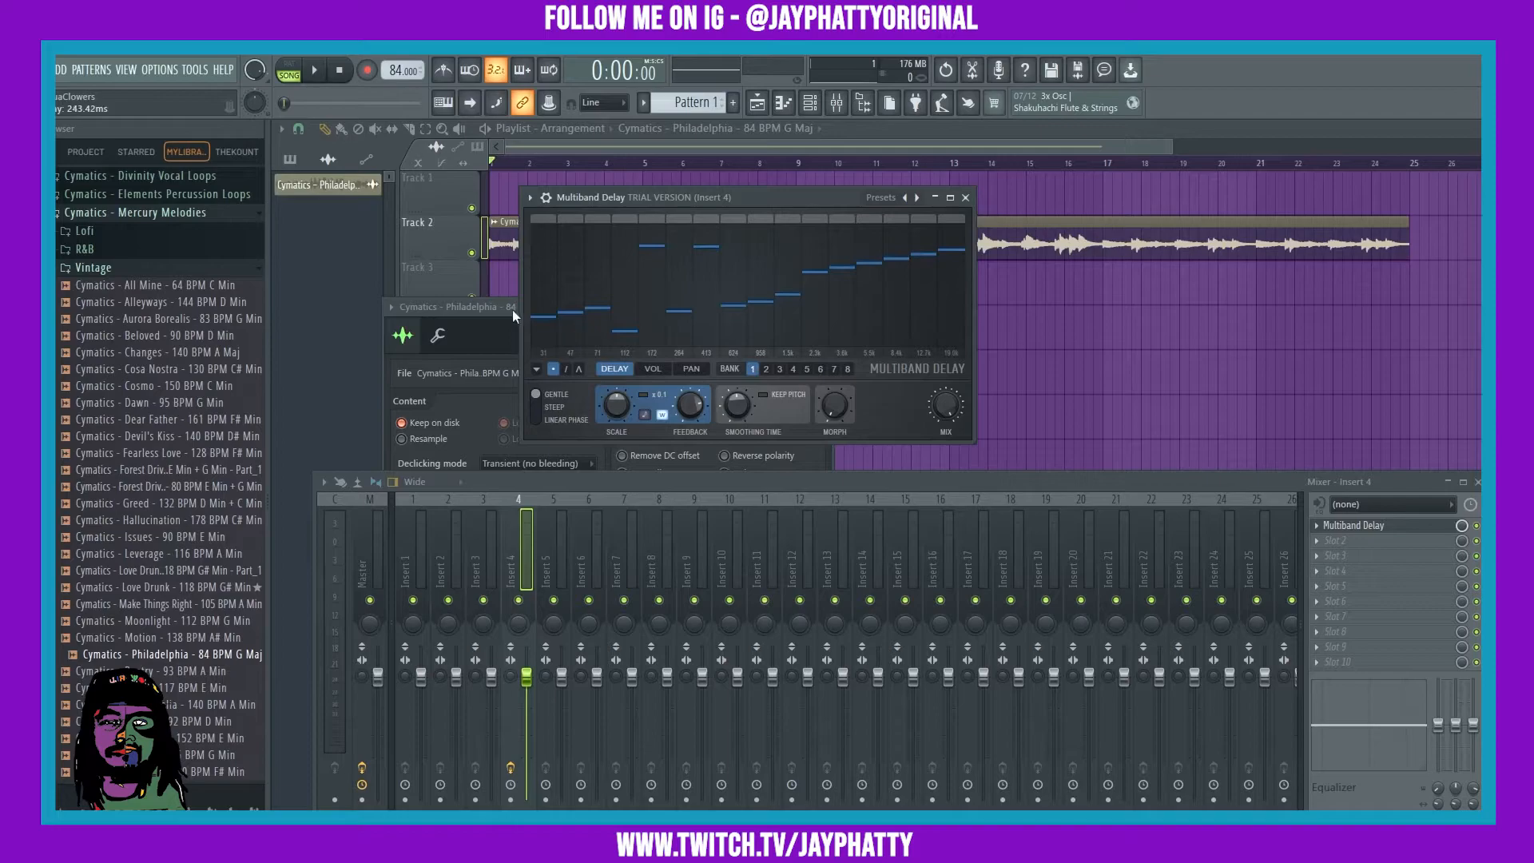
- Lower the delay of the two lowest bands, play the clip through the effect and try the morph control
{"action": "mouse_move", "coordinate": [553, 316]}
{"action": "left_mouse_down"}
{"action": "mouse_move", "coordinate": [556, 287]}
{"action": "mouse_move", "coordinate": [559, 324]}
{"action": "left_mouse_up"}
{"action": "left_click", "coordinate": [318, 71]}
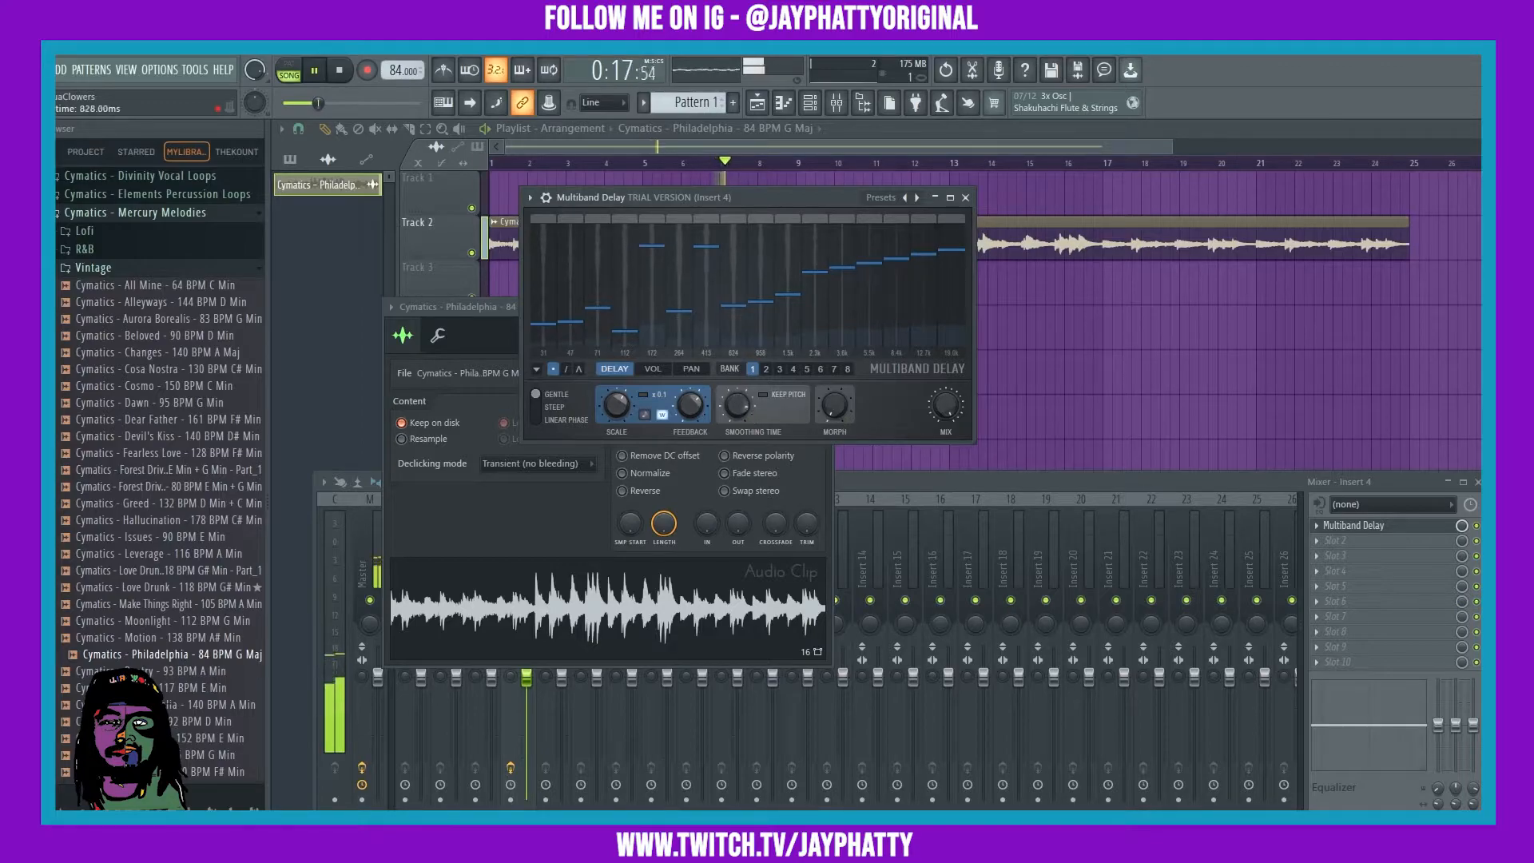
{"action": "left_click_drag", "start_coordinate": [835, 405], "coordinate": [832, 423]}
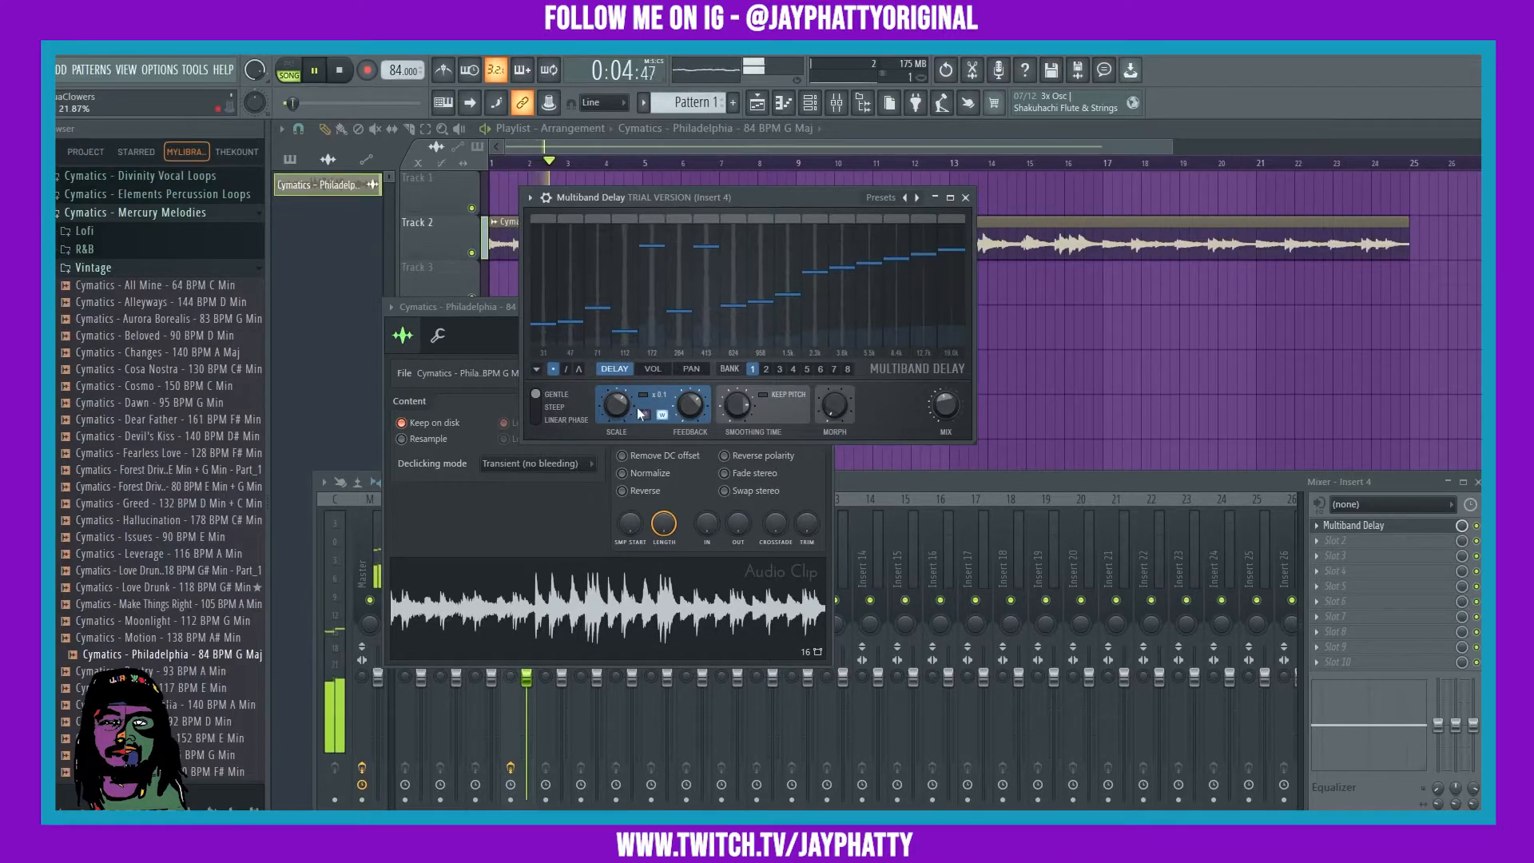
- Raise the third band and the middle-to-high band delays during playback, and even out the fourth to seventh bands
{"action": "left_click_drag", "start_coordinate": [612, 257], "coordinate": [611, 273]}
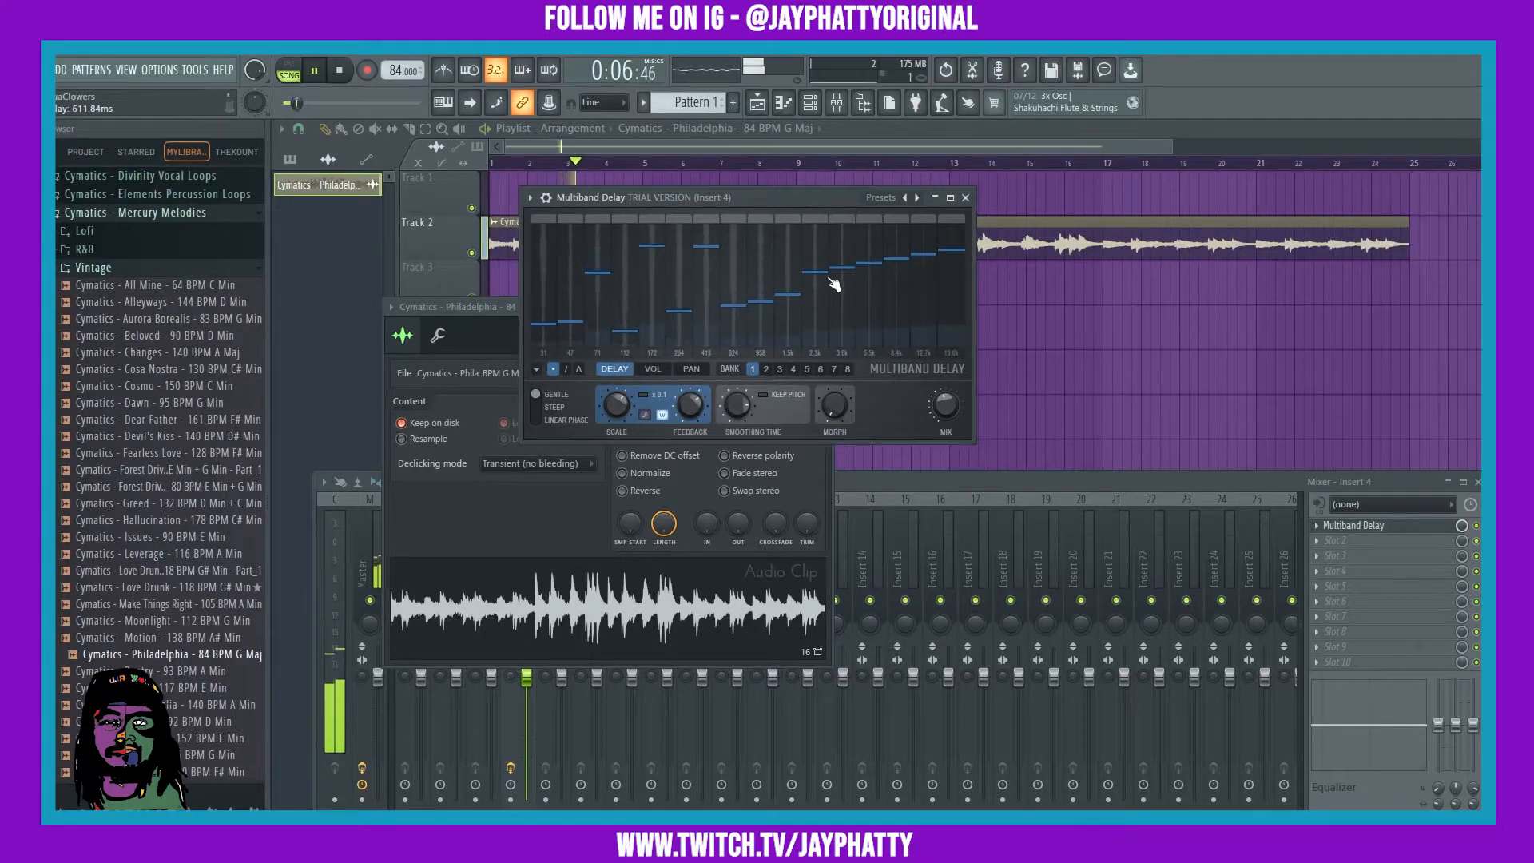
{"action": "left_click_drag", "start_coordinate": [848, 270], "coordinate": [909, 250]}
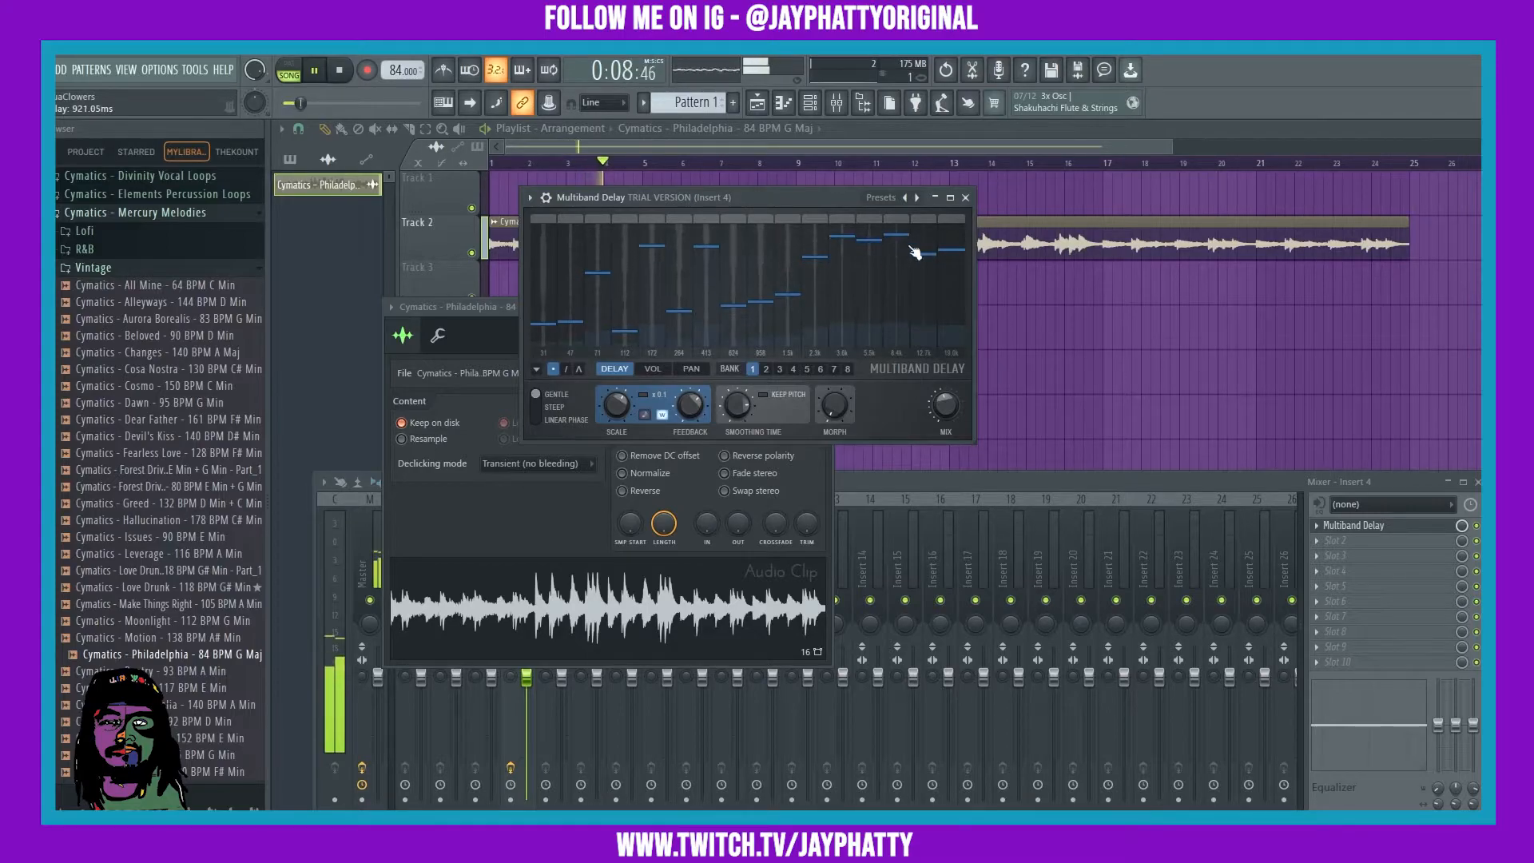
{"action": "left_click", "coordinate": [788, 244]}
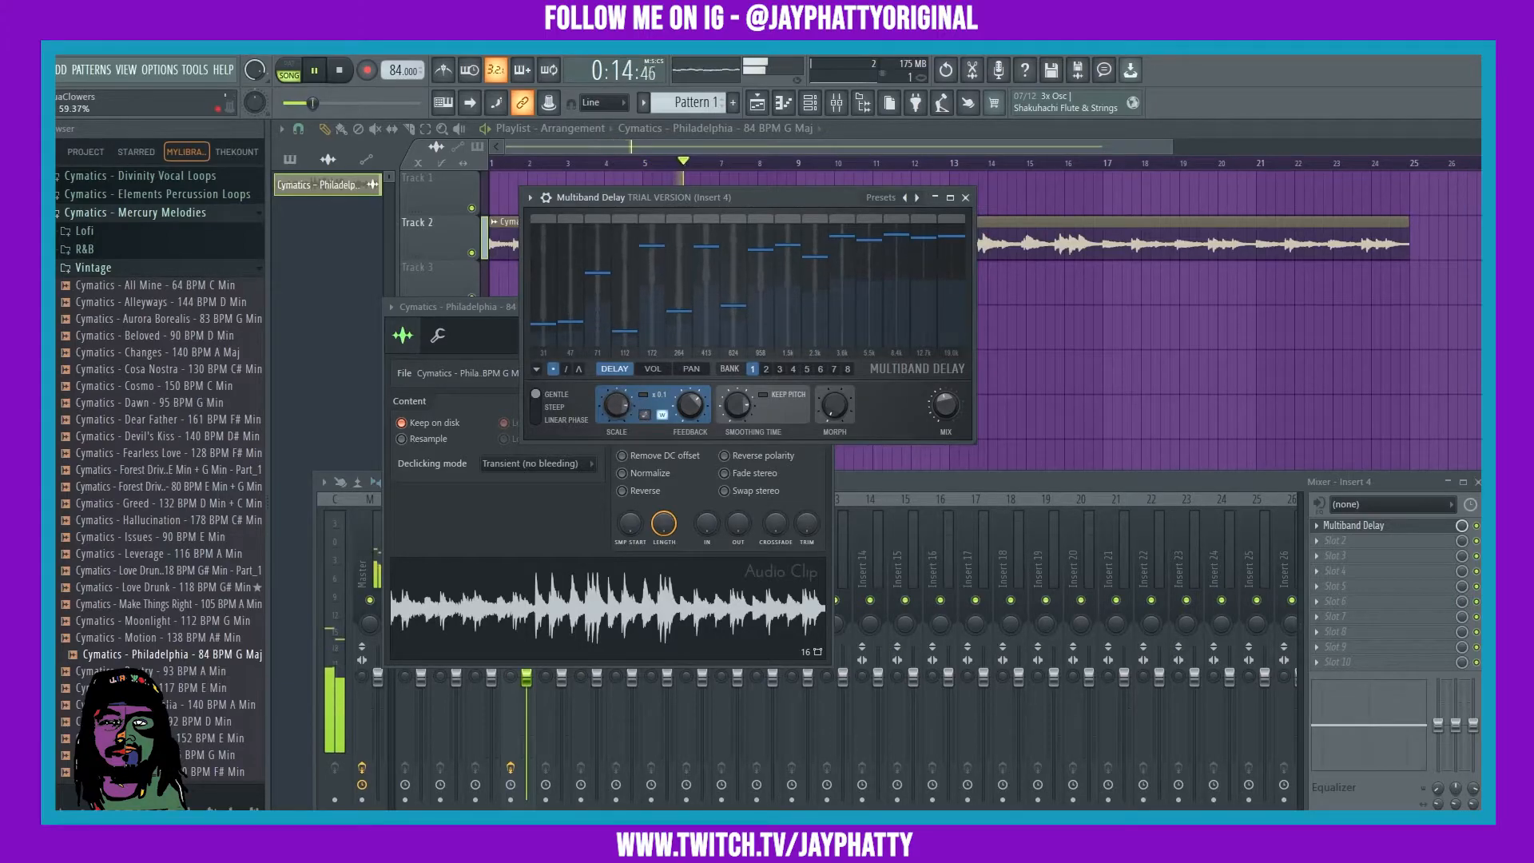
{"action": "mouse_move", "coordinate": [665, 260]}
{"action": "left_mouse_down"}
{"action": "mouse_move", "coordinate": [627, 310]}
{"action": "mouse_move", "coordinate": [704, 292]}
{"action": "left_mouse_up"}
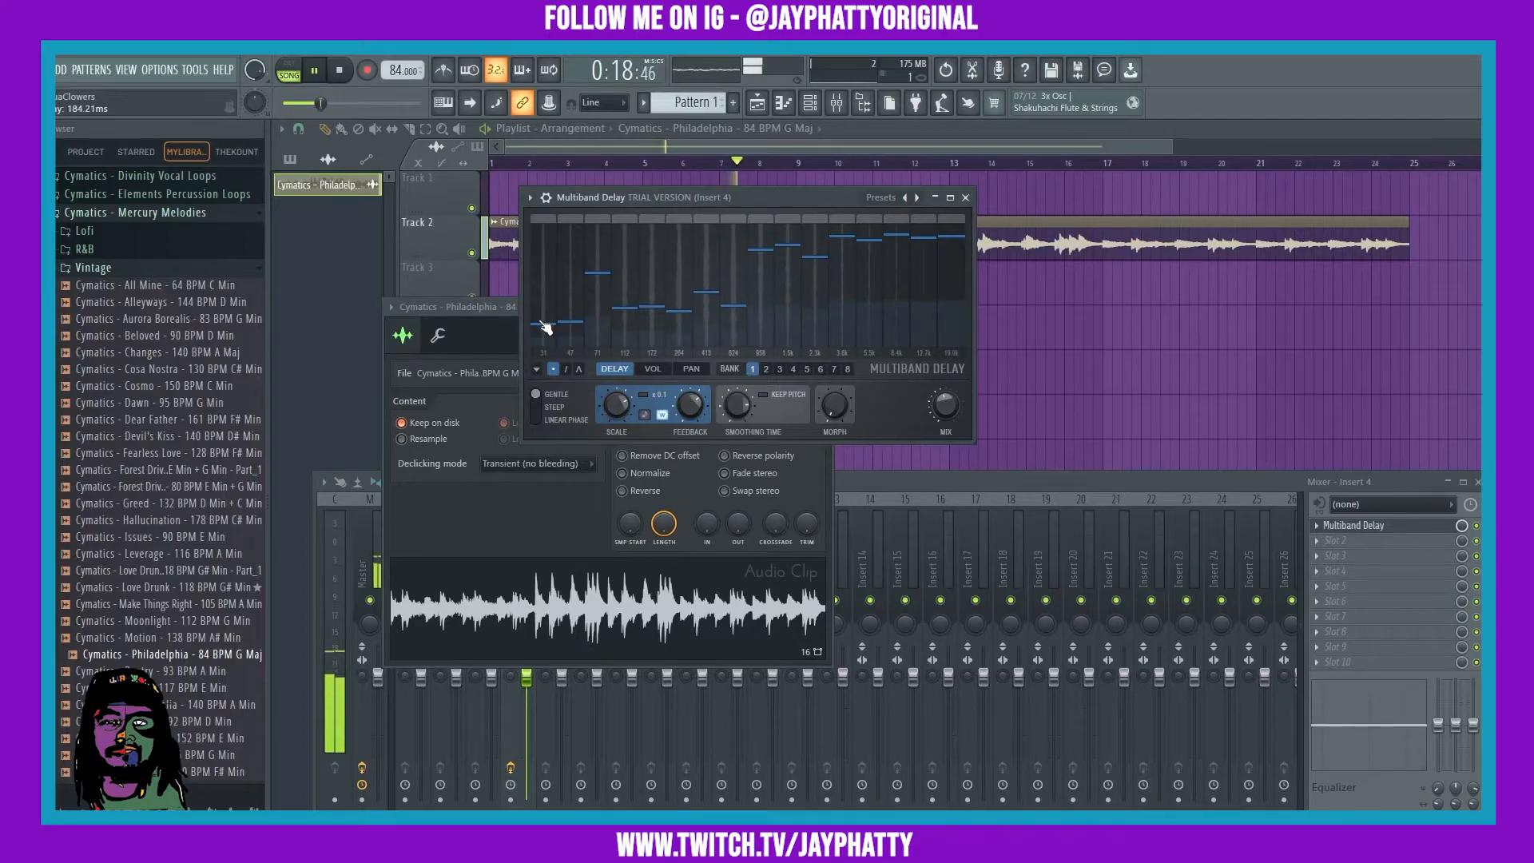
- Redraw the delay times as a rising curve across all bands, restart playback and lower the upper-mid bands
{"action": "mouse_move", "coordinate": [558, 346]}
{"action": "left_mouse_down"}
{"action": "mouse_move", "coordinate": [587, 319]}
{"action": "mouse_move", "coordinate": [815, 248]}
{"action": "mouse_move", "coordinate": [965, 241]}
{"action": "left_mouse_up"}
{"action": "key", "text": "space"}
{"action": "key", "text": "space"}
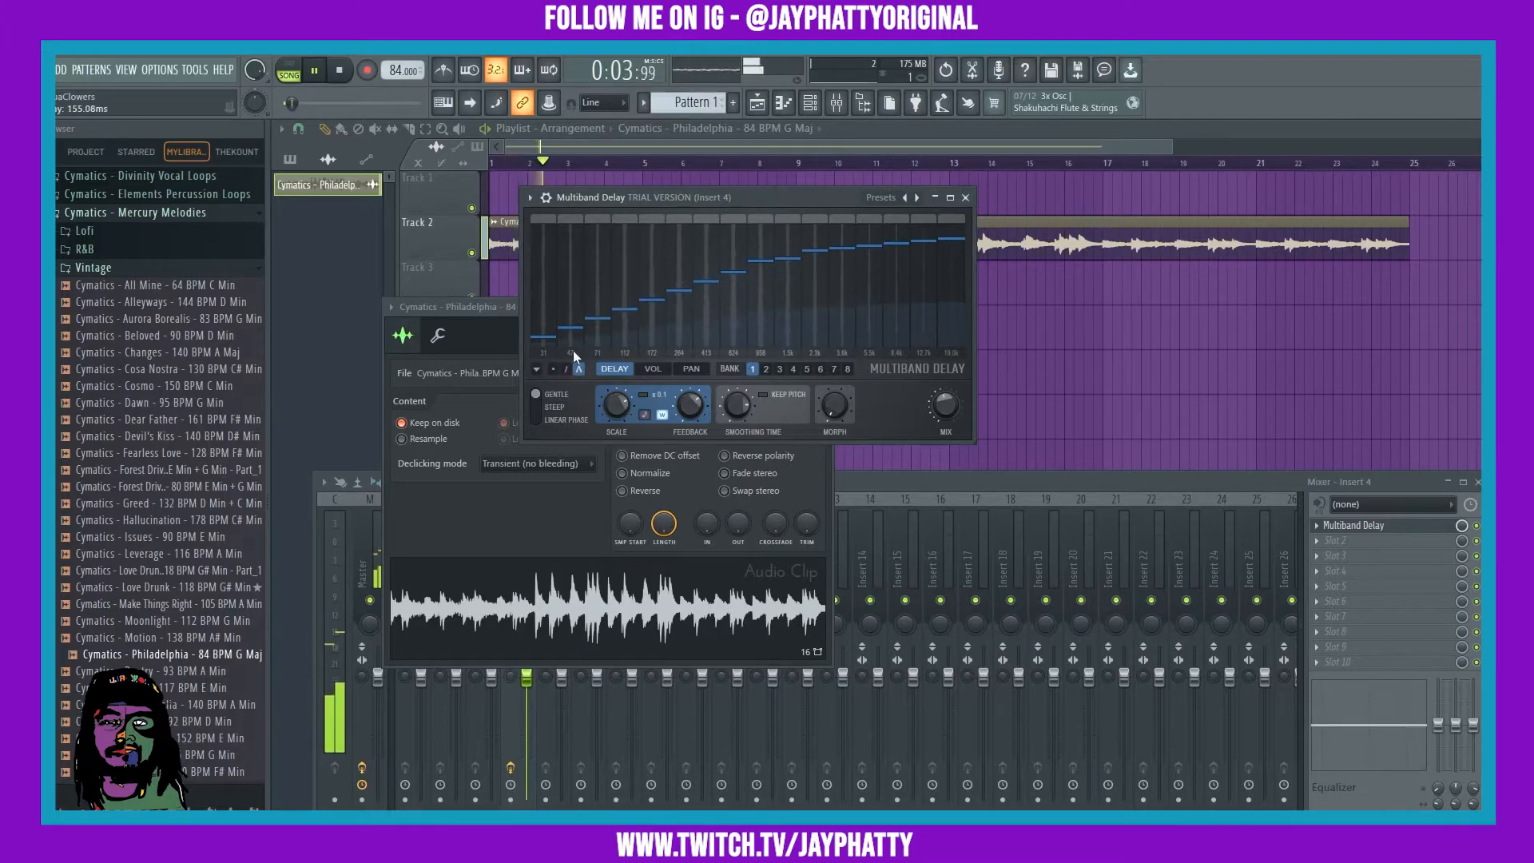
{"action": "mouse_move", "coordinate": [825, 274]}
{"action": "left_mouse_down"}
{"action": "mouse_move", "coordinate": [814, 290]}
{"action": "mouse_move", "coordinate": [875, 276]}
{"action": "left_mouse_up"}
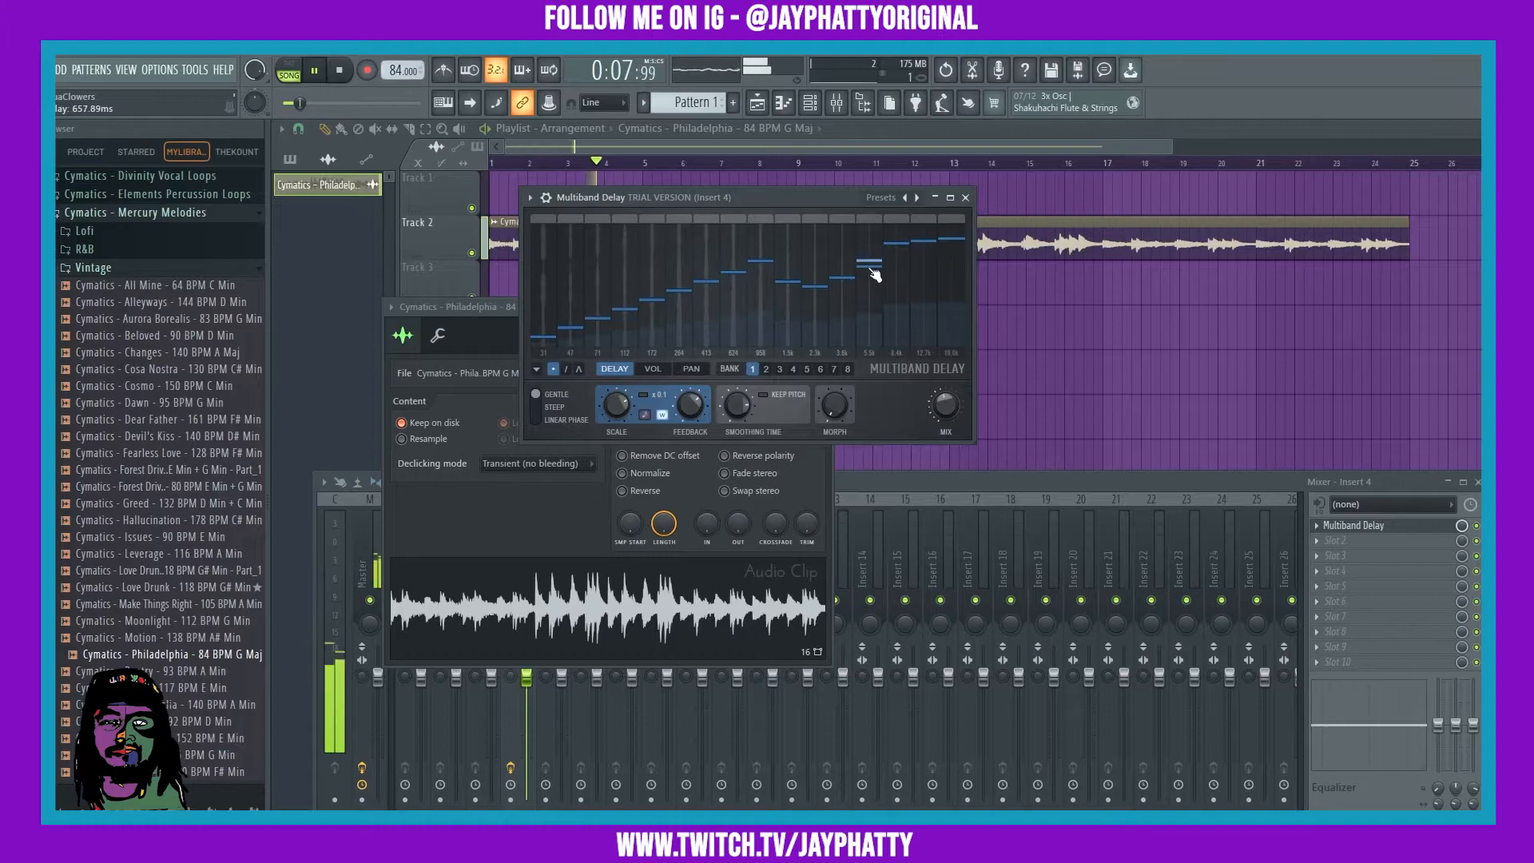
- Scatter the pan of the bands between left and right across the whole frequency range
{"action": "left_click", "coordinate": [653, 369]}
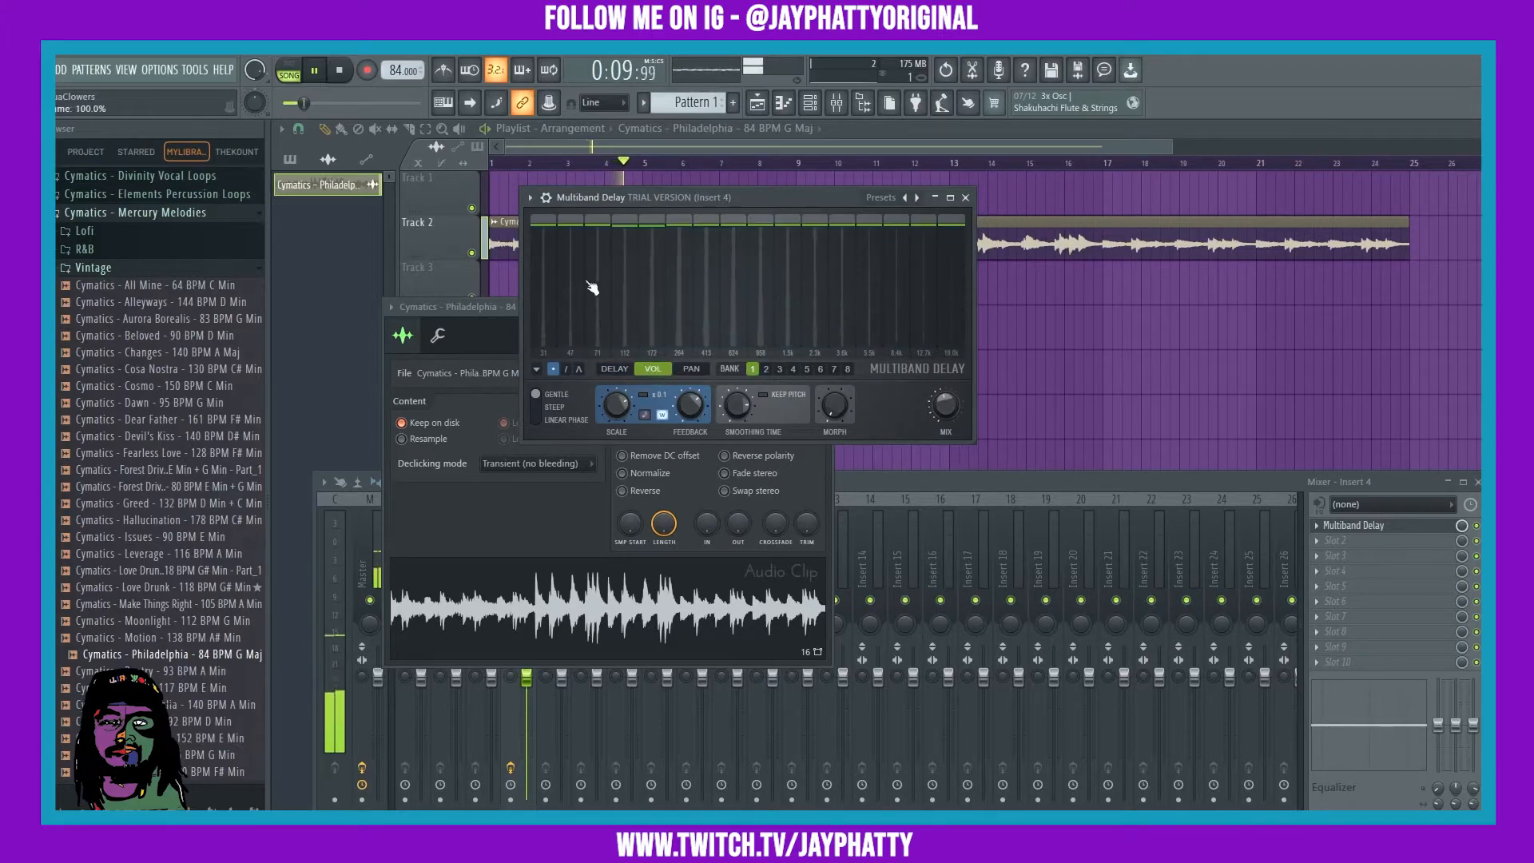
{"action": "left_click", "coordinate": [701, 369]}
{"action": "mouse_move", "coordinate": [541, 269]}
{"action": "left_mouse_down"}
{"action": "mouse_move", "coordinate": [542, 238]}
{"action": "mouse_move", "coordinate": [561, 332]}
{"action": "mouse_move", "coordinate": [599, 266]}
{"action": "mouse_move", "coordinate": [627, 301]}
{"action": "mouse_move", "coordinate": [652, 249]}
{"action": "mouse_move", "coordinate": [680, 307]}
{"action": "mouse_move", "coordinate": [708, 254]}
{"action": "mouse_move", "coordinate": [729, 314]}
{"action": "mouse_move", "coordinate": [792, 281]}
{"action": "mouse_move", "coordinate": [798, 312]}
{"action": "mouse_move", "coordinate": [815, 265]}
{"action": "mouse_move", "coordinate": [861, 320]}
{"action": "mouse_move", "coordinate": [878, 236]}
{"action": "mouse_move", "coordinate": [899, 287]}
{"action": "mouse_move", "coordinate": [930, 309]}
{"action": "mouse_move", "coordinate": [965, 227]}
{"action": "mouse_move", "coordinate": [960, 314]}
{"action": "left_mouse_up"}
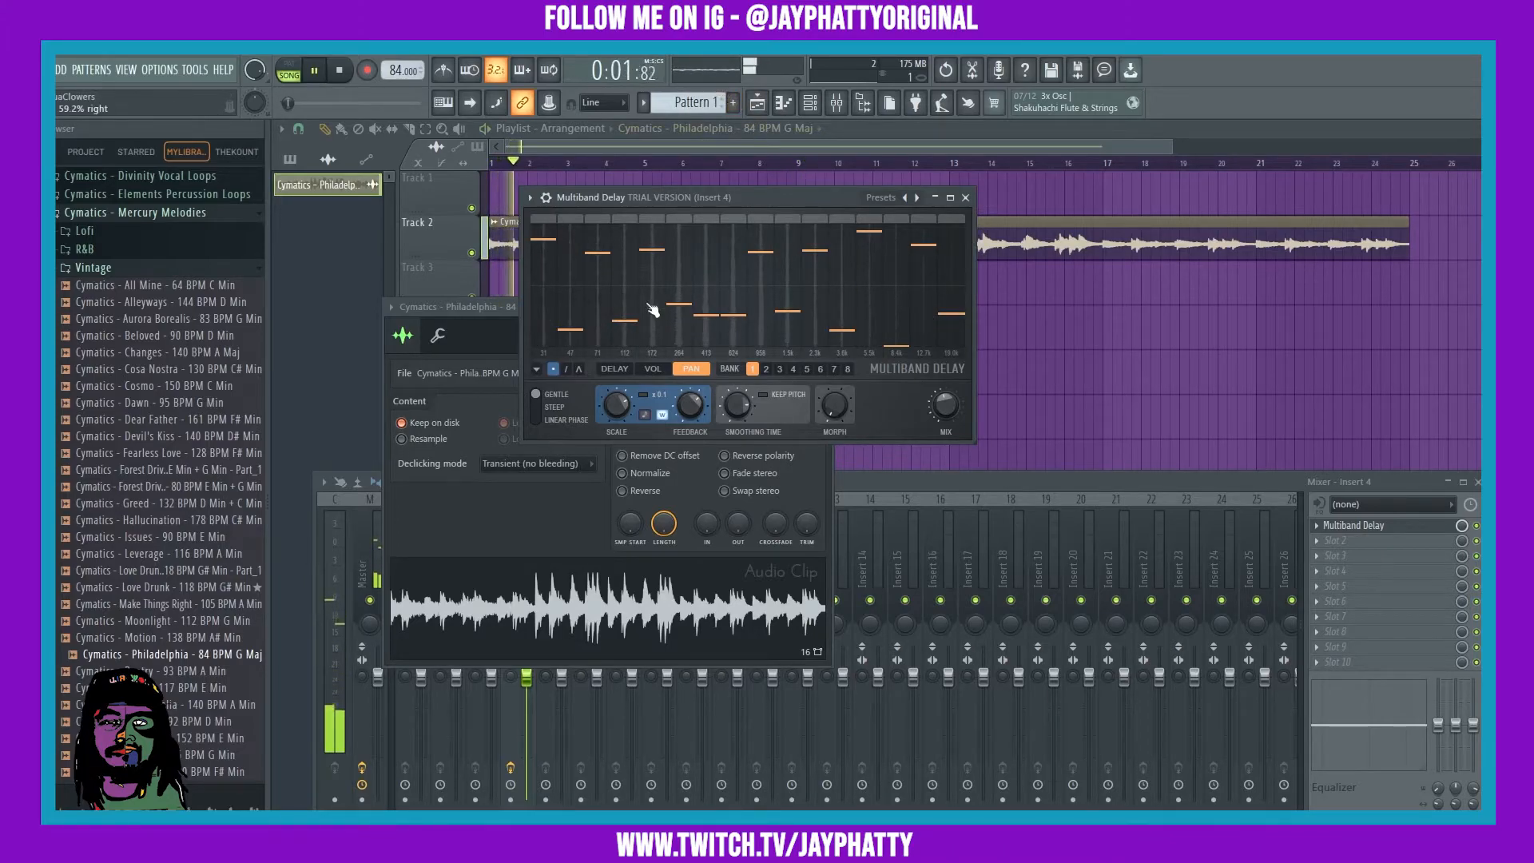
- Return to the delay view, audition the Linear Phase filter type, restore Gentle and stop playback
{"action": "left_click", "coordinate": [622, 372]}
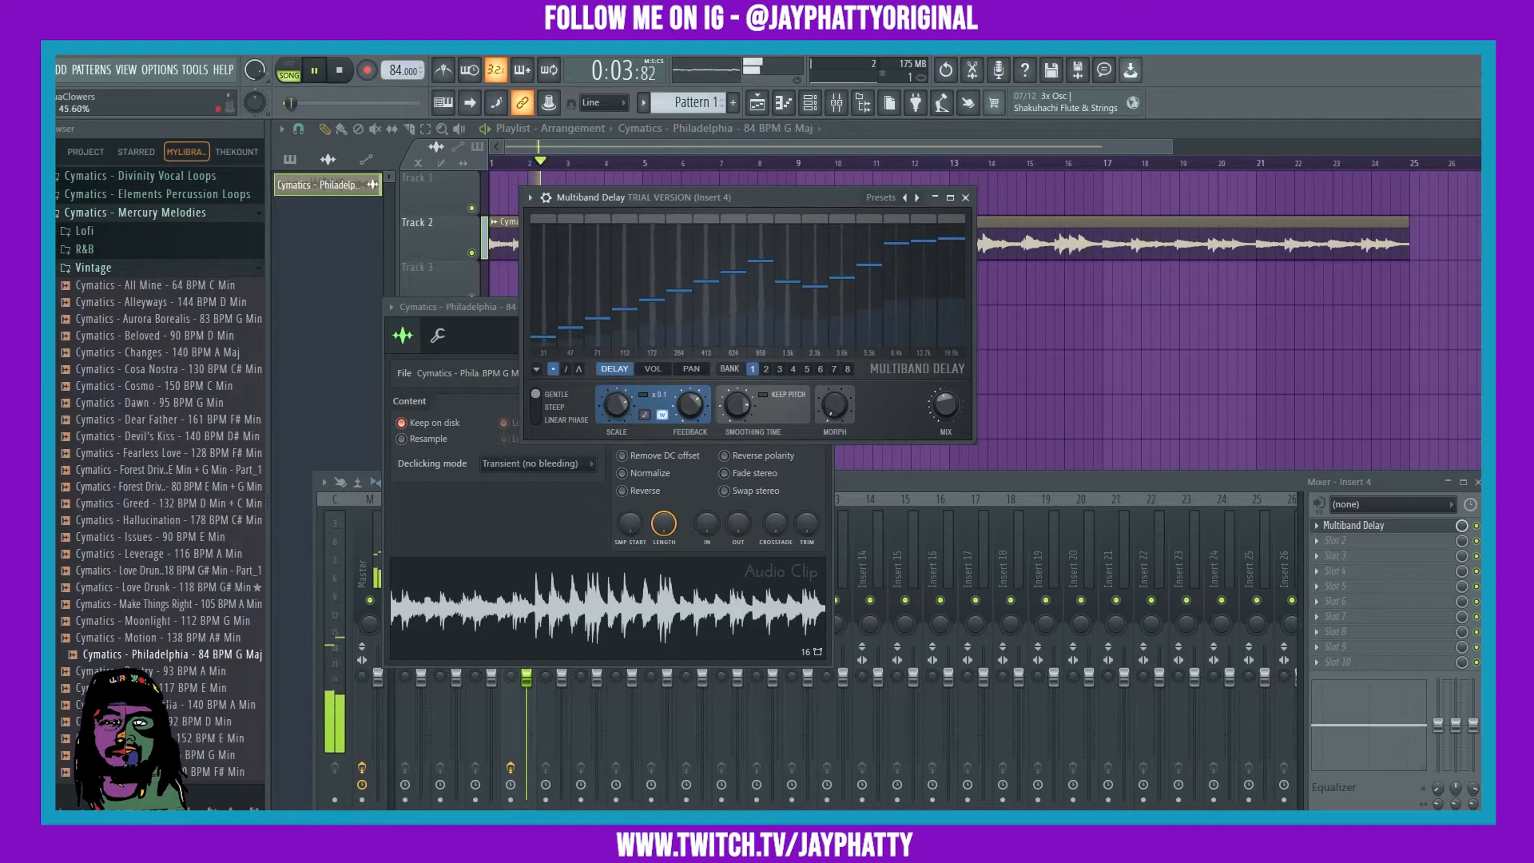
{"action": "left_click", "coordinate": [543, 419]}
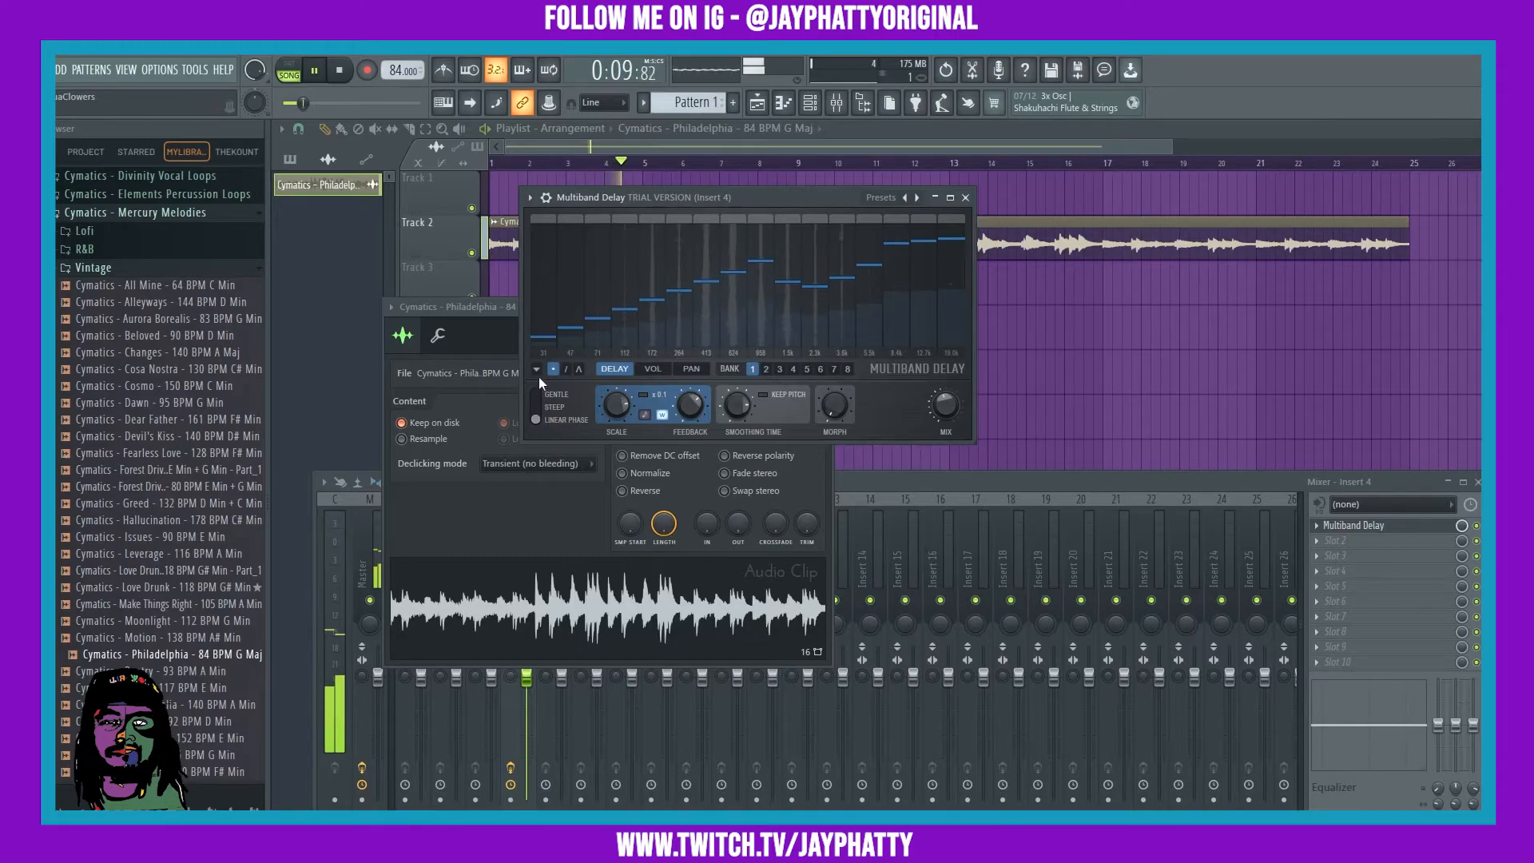
{"action": "left_click", "coordinate": [535, 371]}
{"action": "left_click", "coordinate": [536, 370]}
{"action": "left_click", "coordinate": [544, 394]}
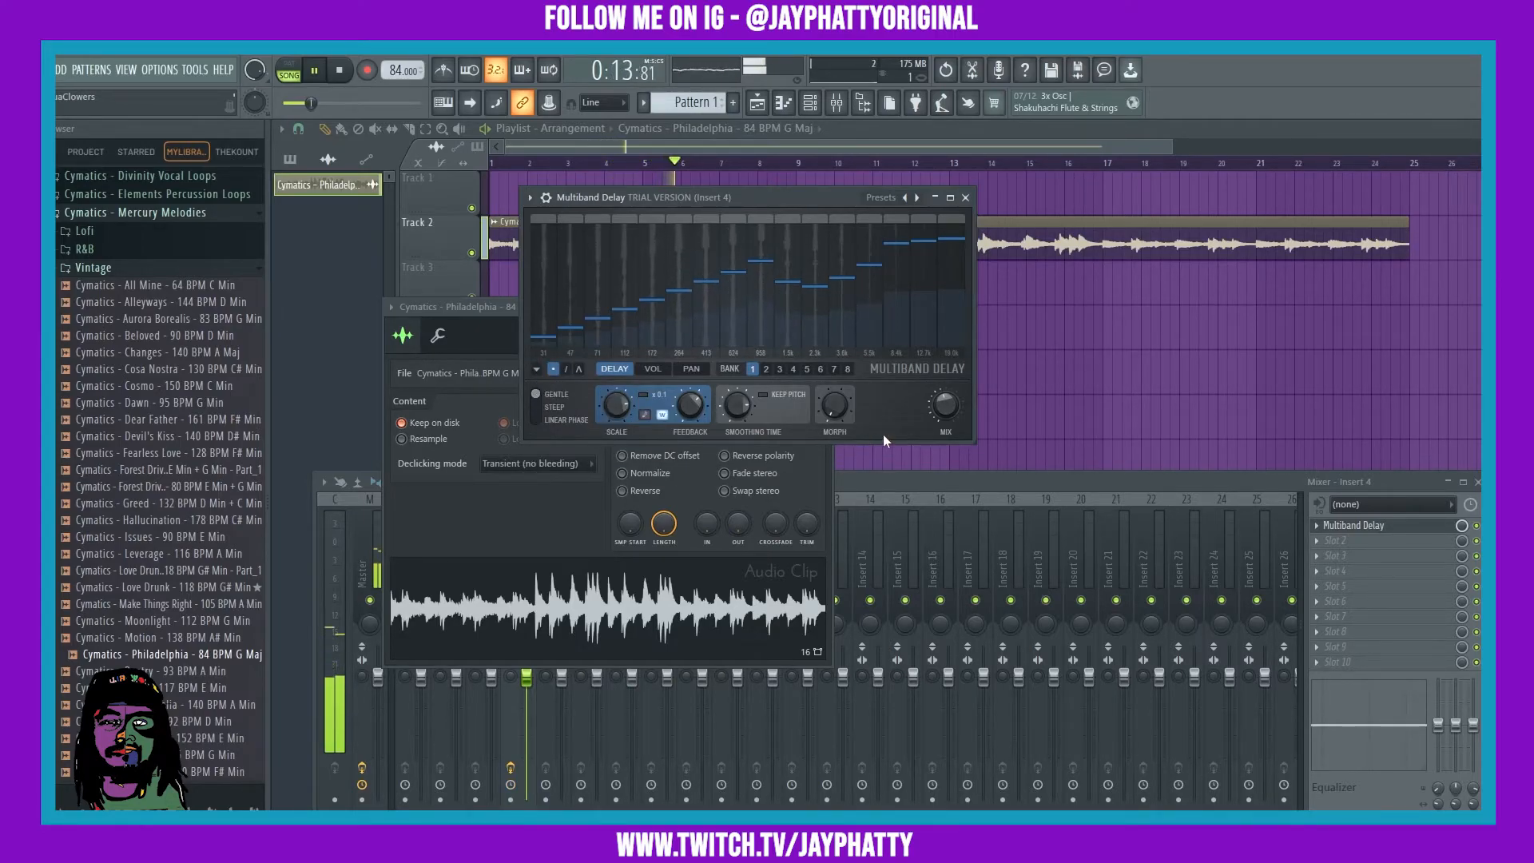
{"action": "key", "text": "space"}
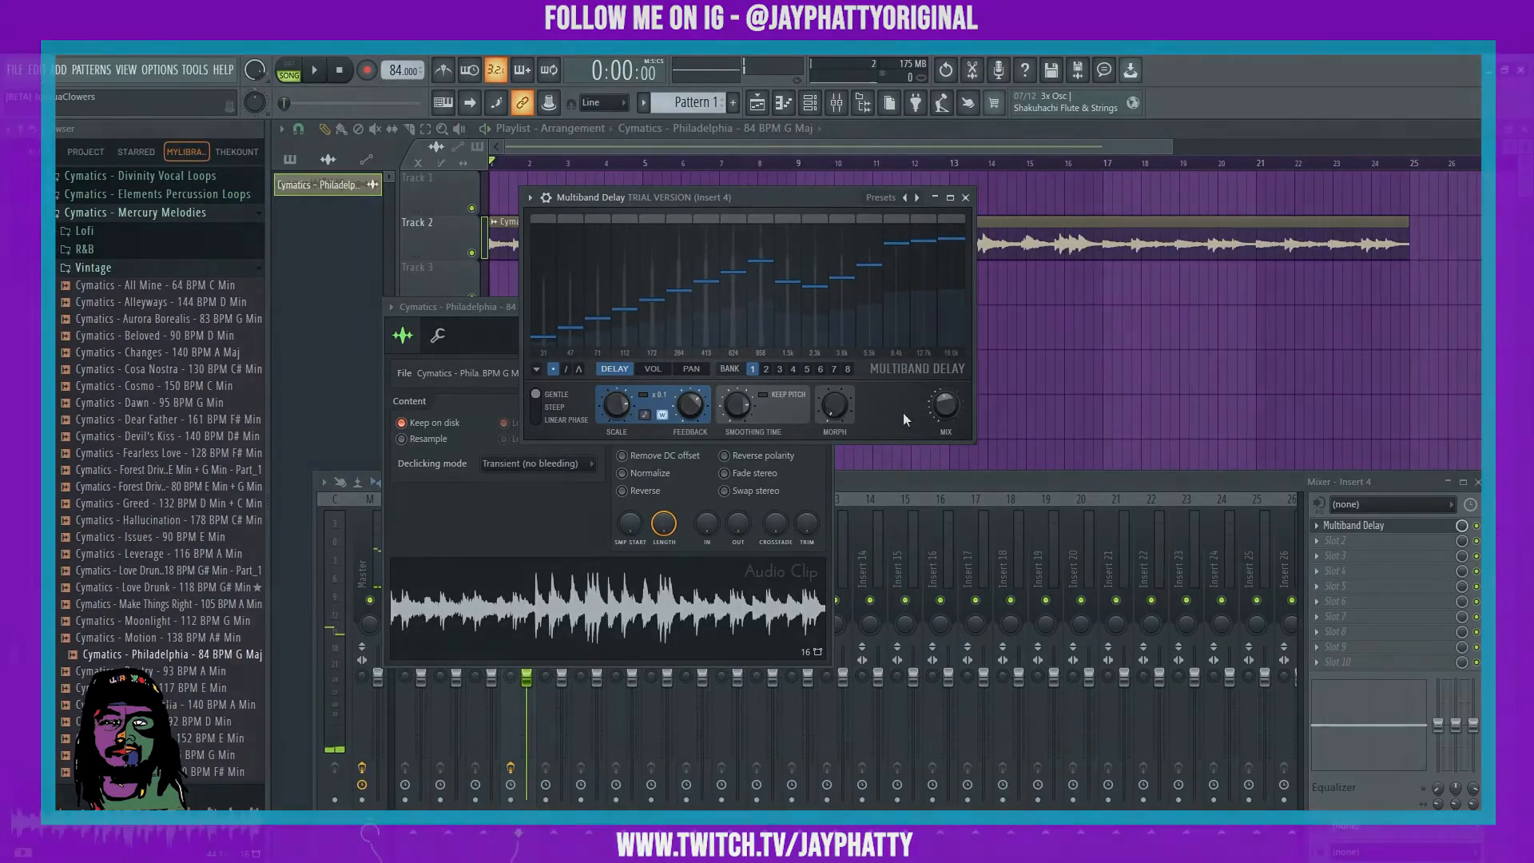